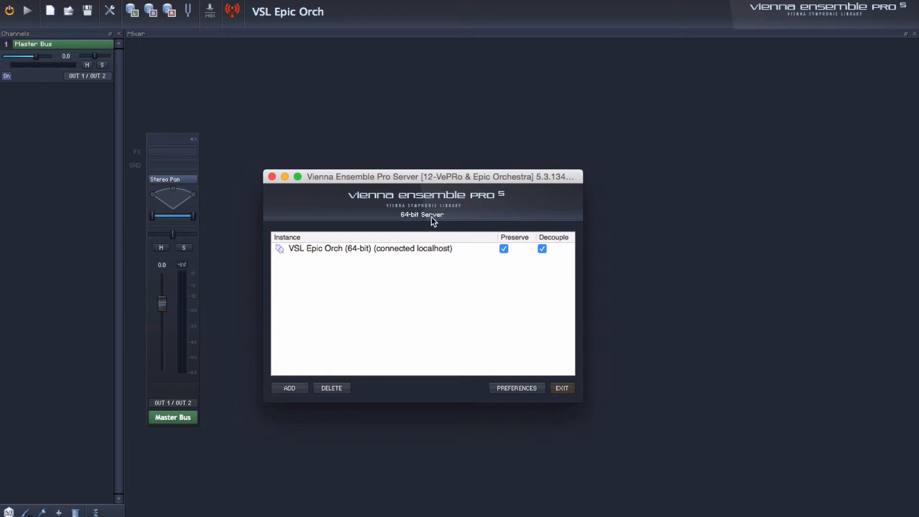
Switch to Pro Tools and check the connection settings of the Vienna Ensemble Pro insert on the VePro track, returning to Vienna Ensemble Pro
{"action": "left_click", "coordinate": [630, 242]}
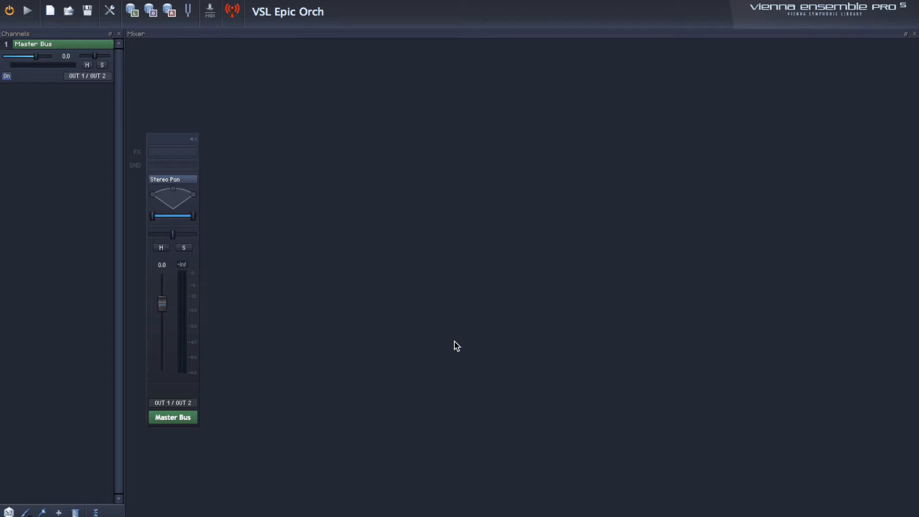
{"action": "key", "text": "super+Tab"}
{"action": "key", "text": "super+Tab"}
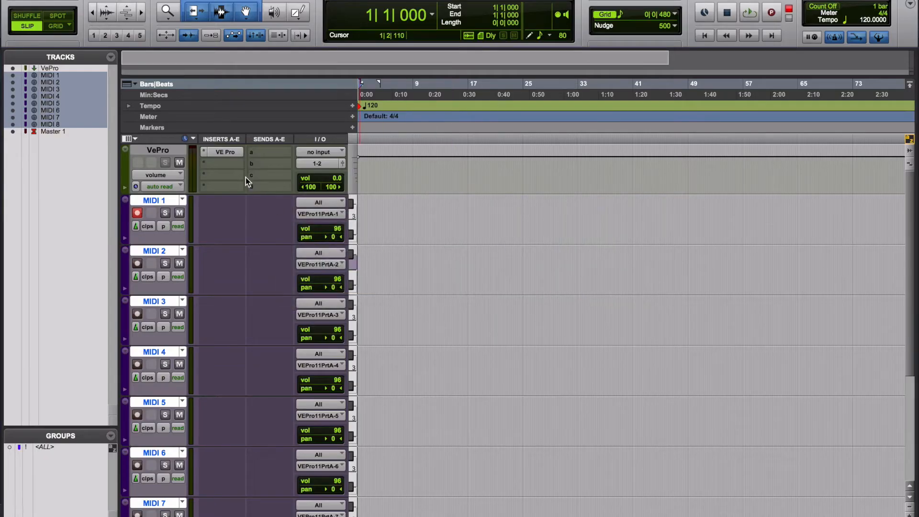
{"action": "left_click", "coordinate": [227, 152]}
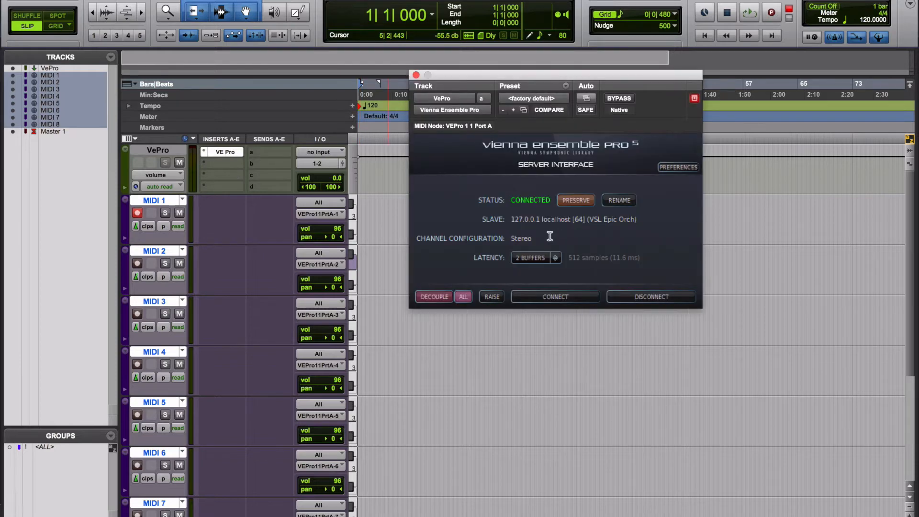
{"action": "left_click", "coordinate": [226, 151]}
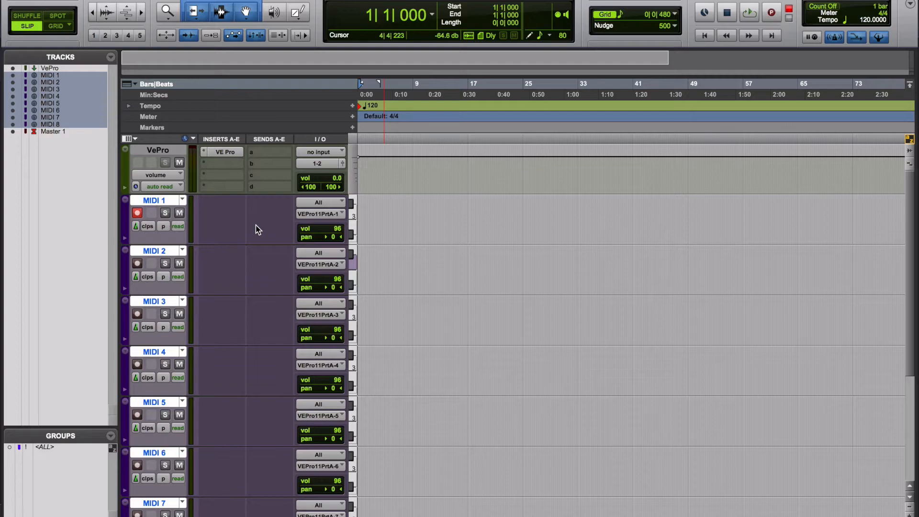
{"action": "key", "text": "super+Tab"}
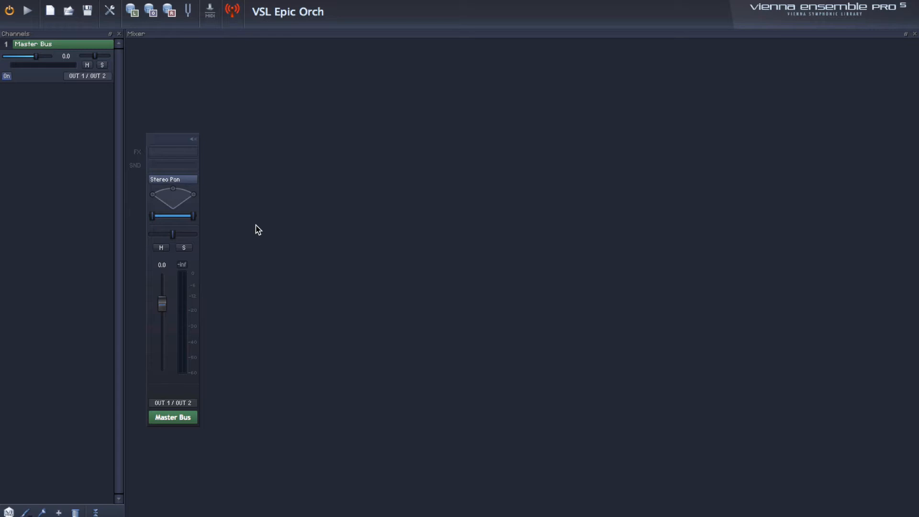
Add a Vienna Instruments Pro channel and compare its Advanced view with the Basic view
{"action": "left_click", "coordinate": [9, 512]}
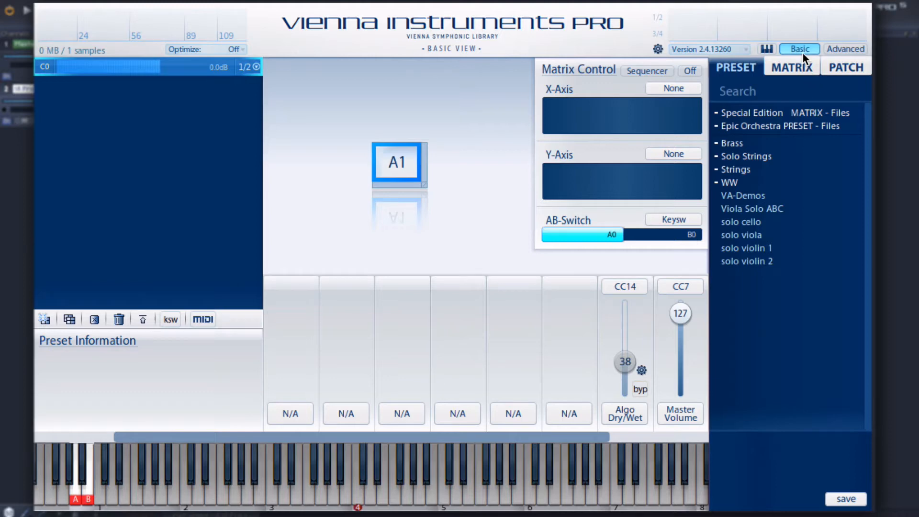
{"action": "left_click", "coordinate": [846, 48]}
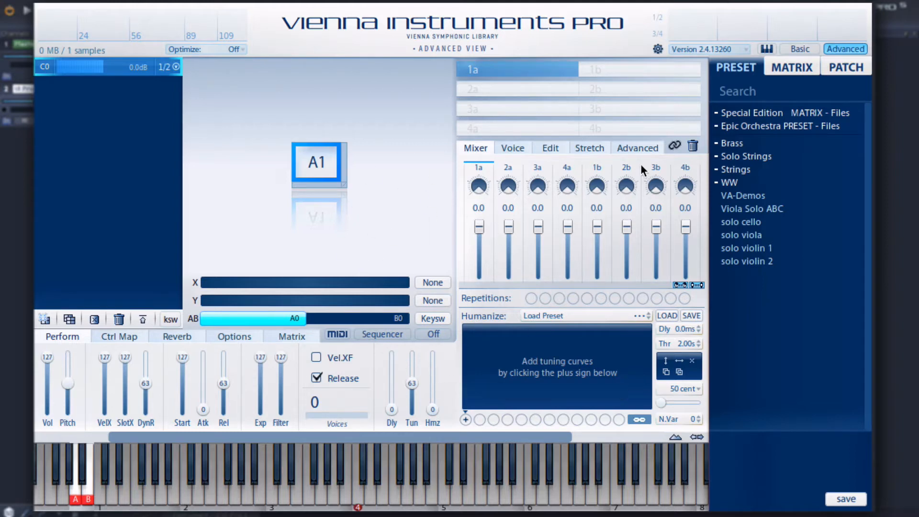
{"action": "left_click", "coordinate": [798, 49]}
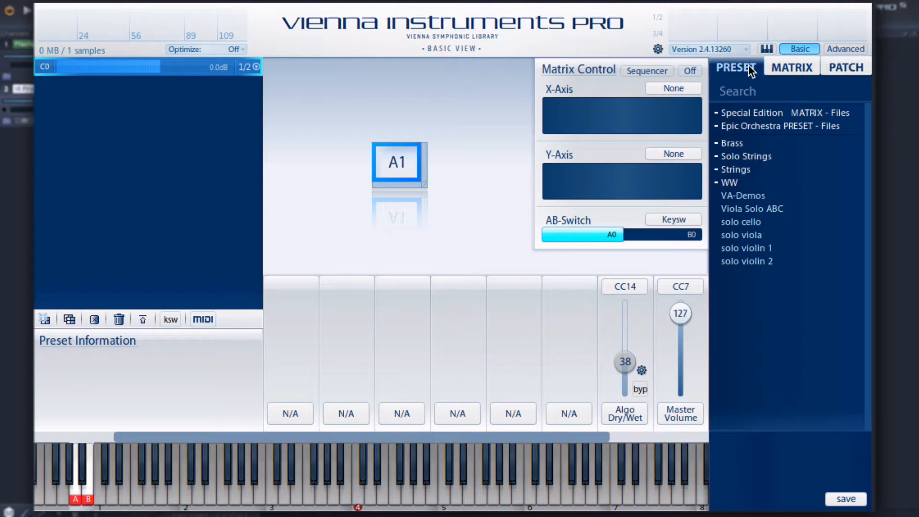
Browse the Epic Orchestra folders among the presets, matrices and patches
{"action": "left_click", "coordinate": [751, 126]}
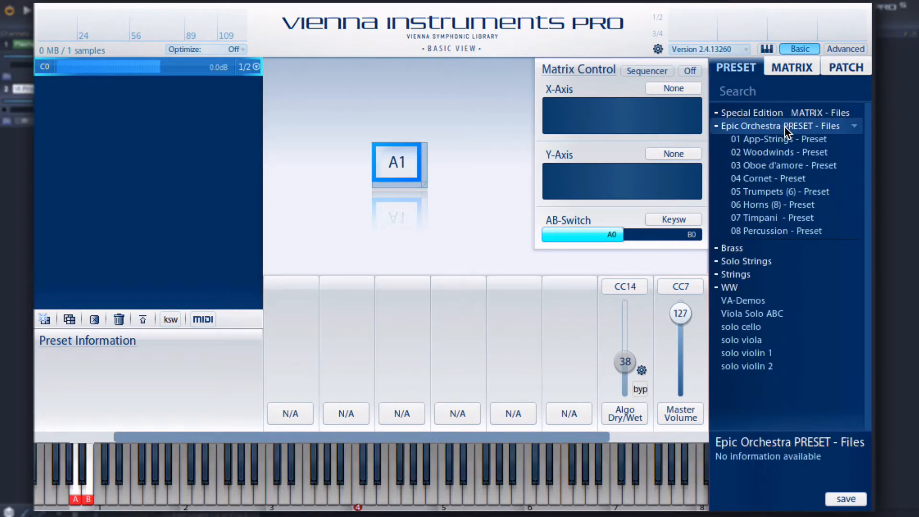
{"action": "left_click", "coordinate": [797, 70]}
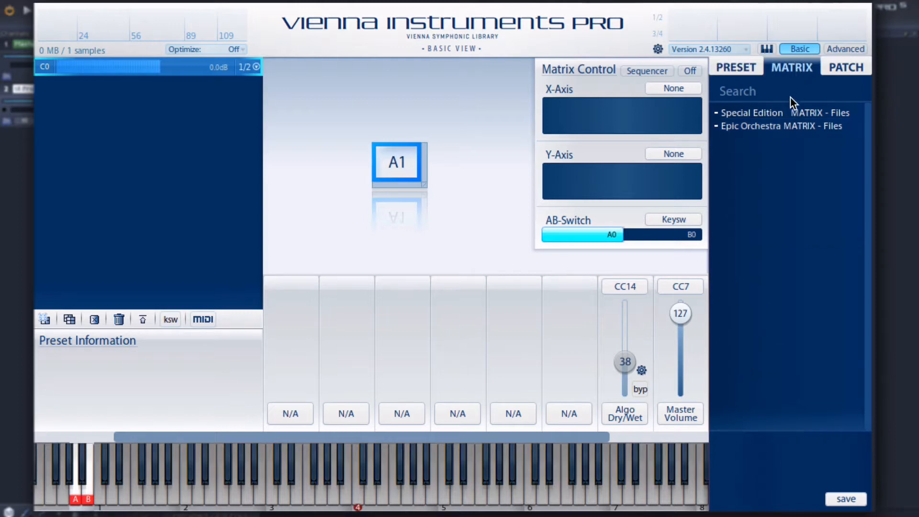
{"action": "left_click", "coordinate": [785, 129]}
{"action": "left_click", "coordinate": [842, 71]}
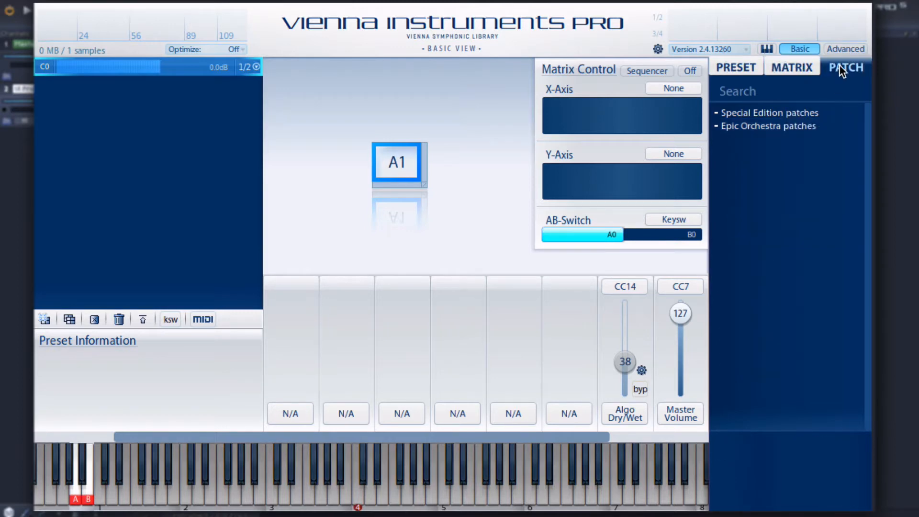
{"action": "left_click", "coordinate": [794, 128]}
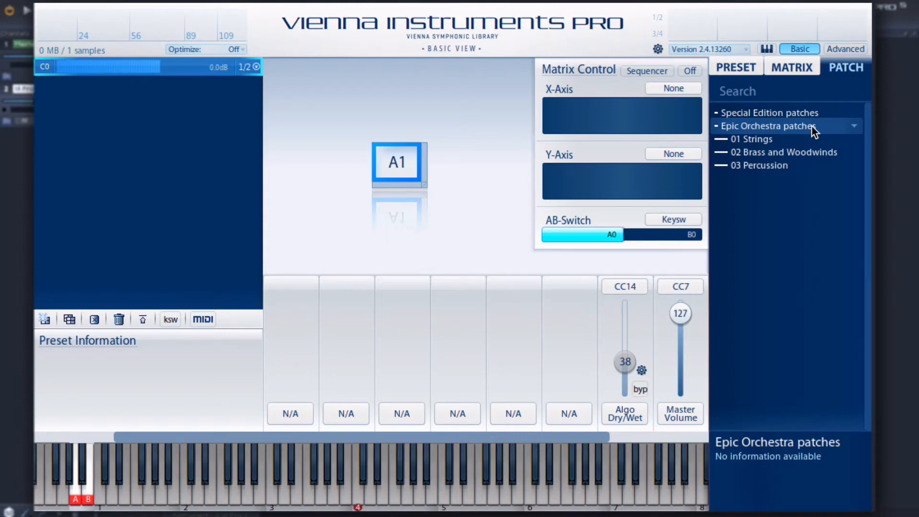
Load the 01 App-Strings_staccato patch into matrix cell A1 and replace it with 02 App-Strings_sus
{"action": "left_click", "coordinate": [770, 141]}
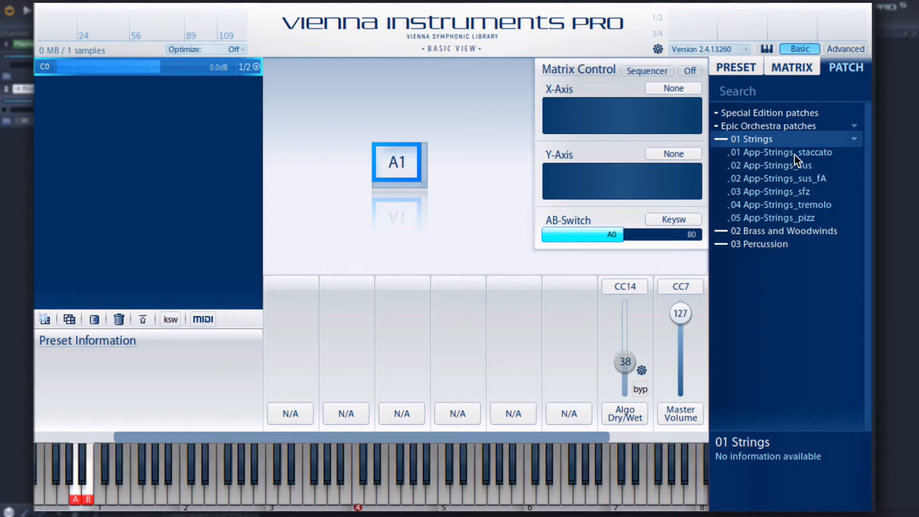
{"action": "left_click_drag", "start_coordinate": [794, 153], "coordinate": [401, 154]}
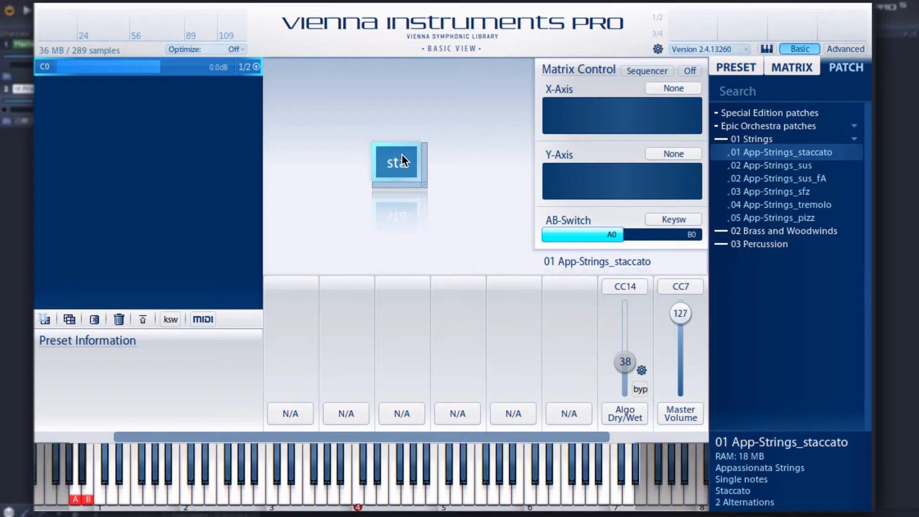
{"action": "key", "text": "super+Tab"}
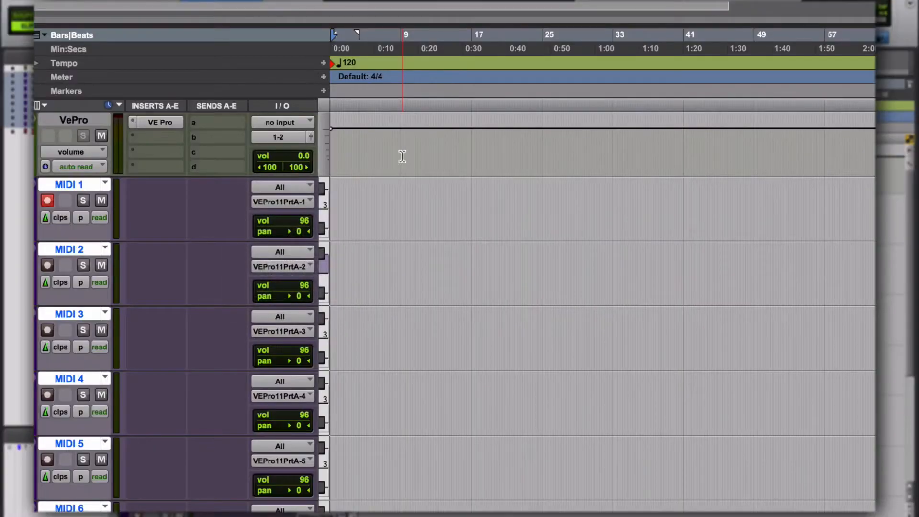
{"action": "key", "text": "super+Tab"}
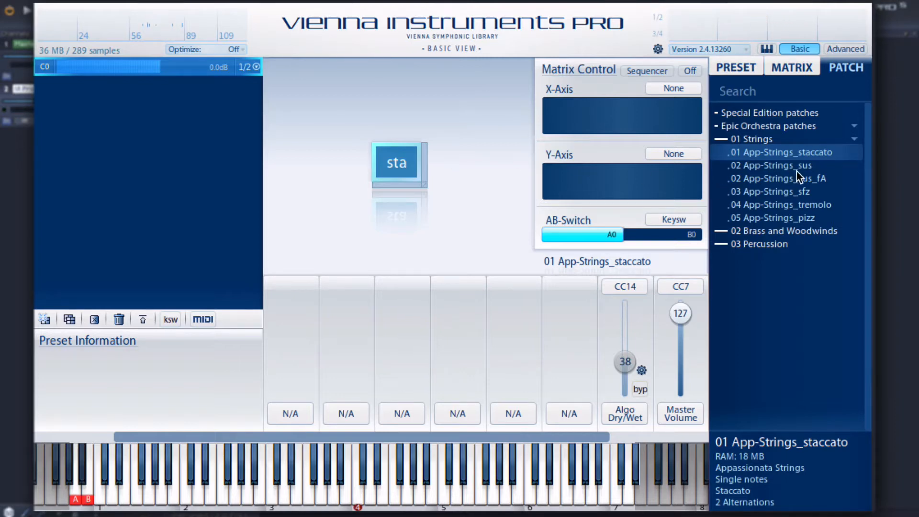
{"action": "left_click_drag", "start_coordinate": [799, 165], "coordinate": [395, 164]}
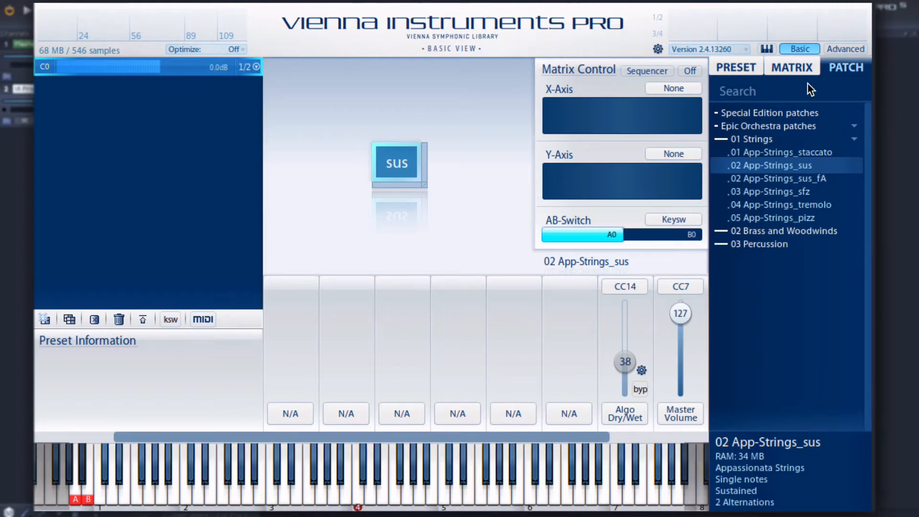
Load 01 App-Strings - Matrix from the Epic Orchestra matrix files and show it in the Advanced view
{"action": "left_click", "coordinate": [796, 68]}
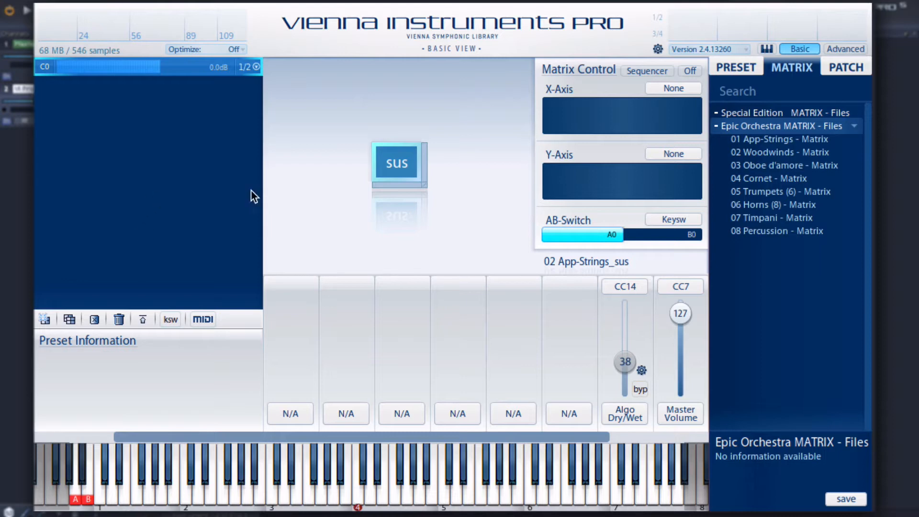
{"action": "double_click", "coordinate": [782, 143]}
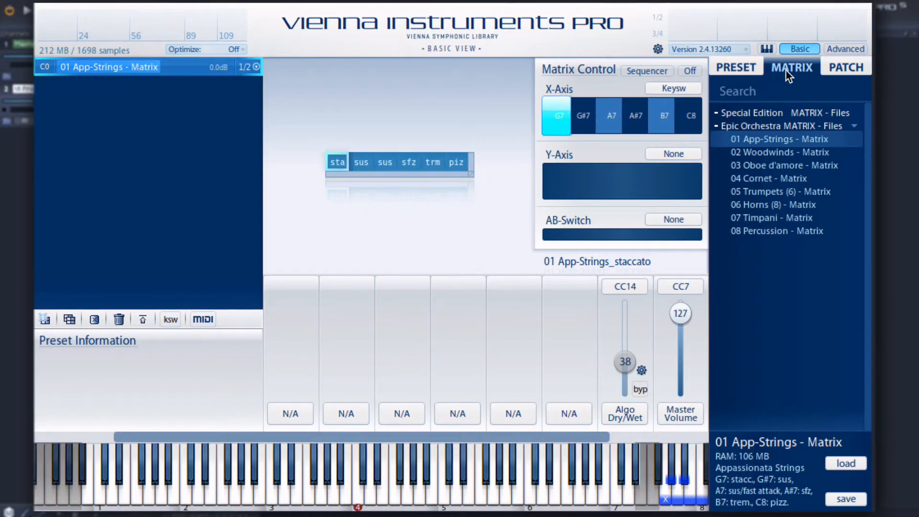
{"action": "left_click", "coordinate": [834, 47]}
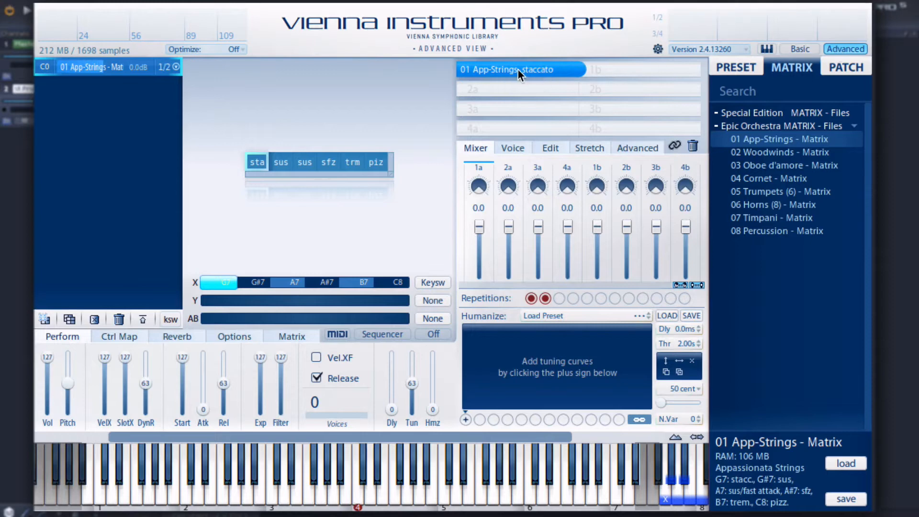
Step through the strings matrix cells to examine the patch and keyswitch assigned to each articulation
{"action": "left_click", "coordinate": [280, 163]}
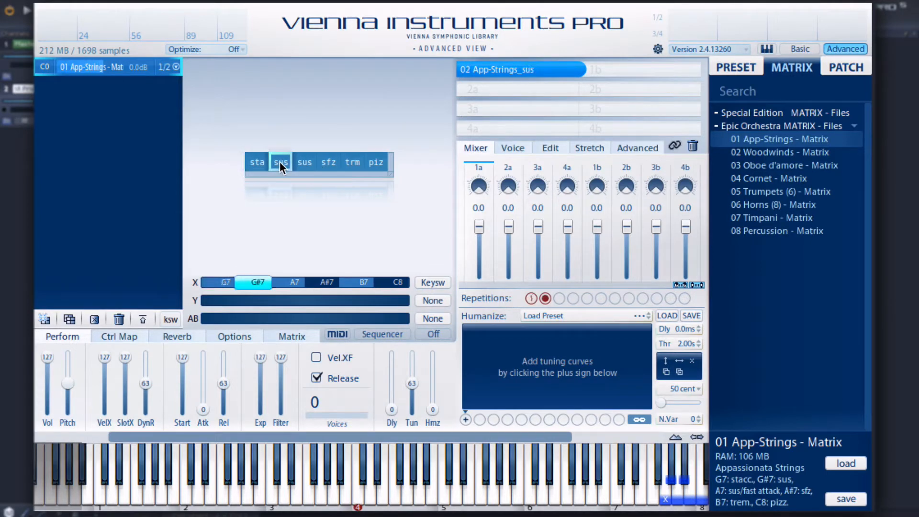
{"action": "left_click", "coordinate": [300, 162]}
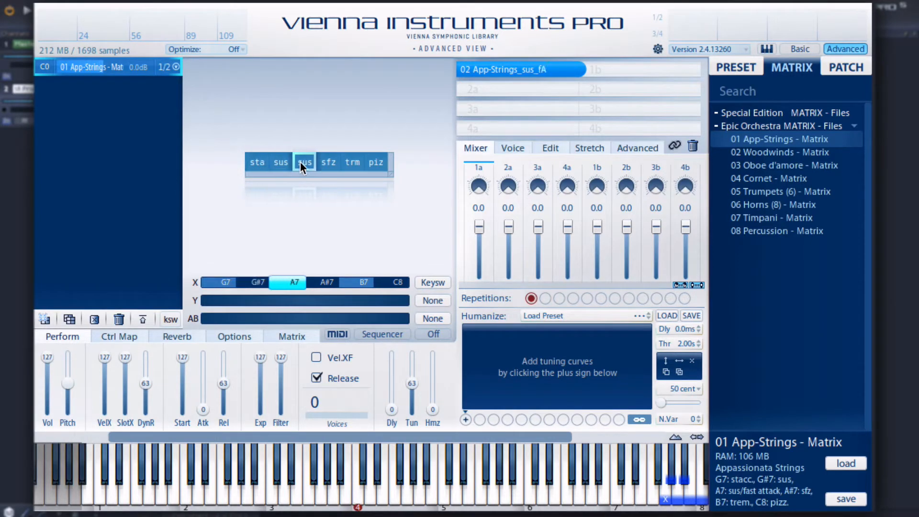
{"action": "left_click", "coordinate": [326, 161]}
{"action": "left_click", "coordinate": [347, 162]}
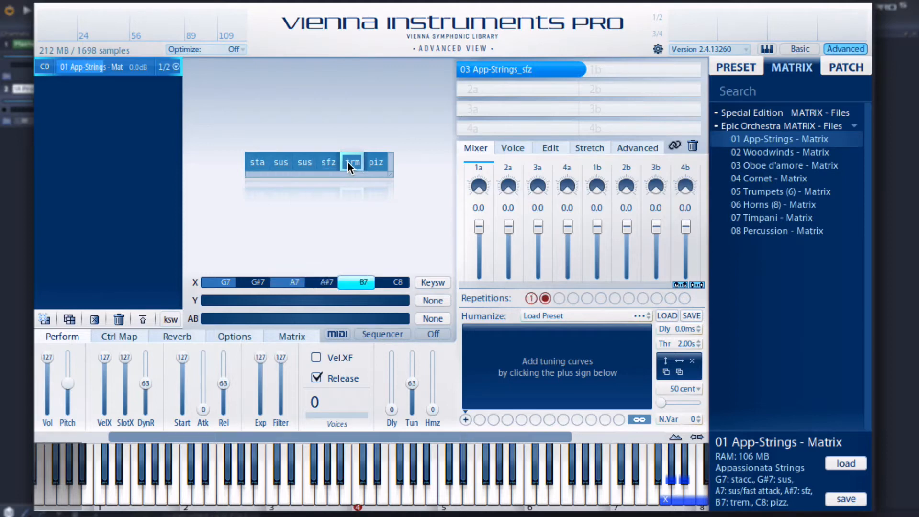
{"action": "left_click", "coordinate": [370, 162]}
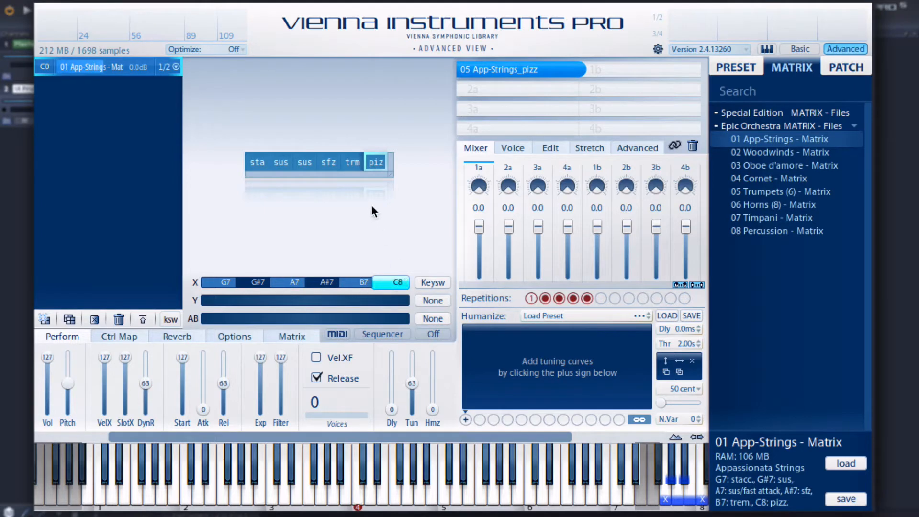
{"action": "left_click", "coordinate": [351, 162]}
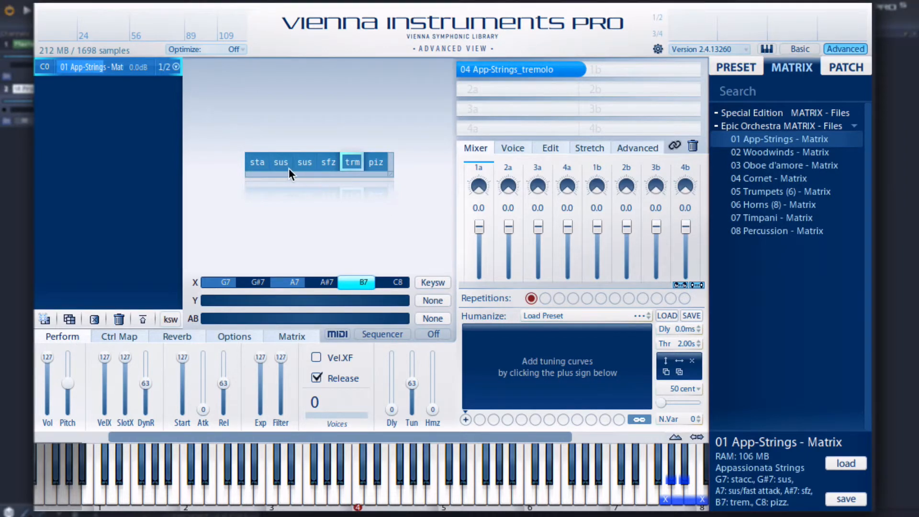
{"action": "left_click", "coordinate": [257, 162]}
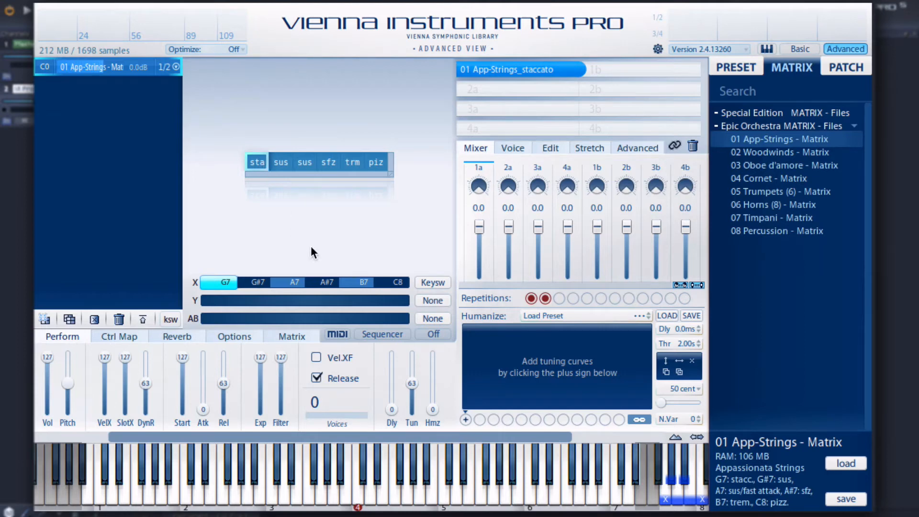
Turn on velocity crossfade with the first sus cell selected and view the control source options for the matrix X-axis
{"action": "left_click", "coordinate": [280, 162]}
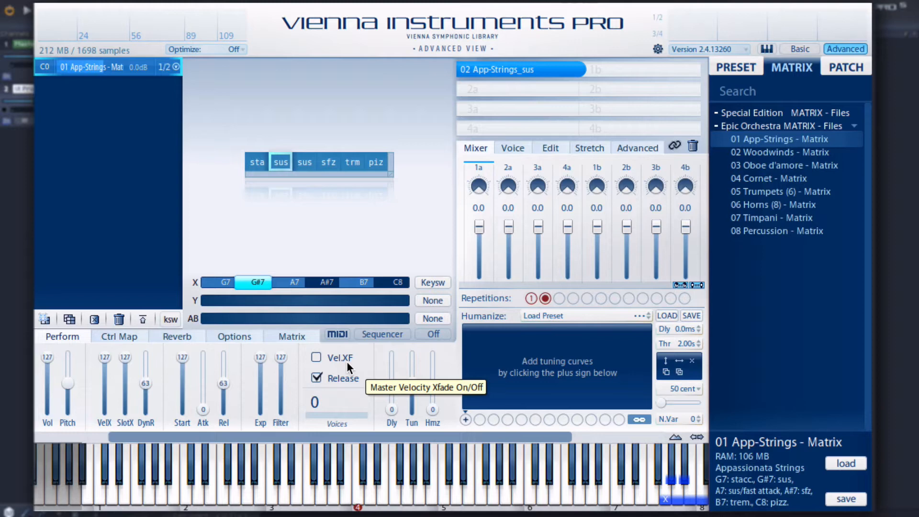
{"action": "left_click", "coordinate": [316, 356]}
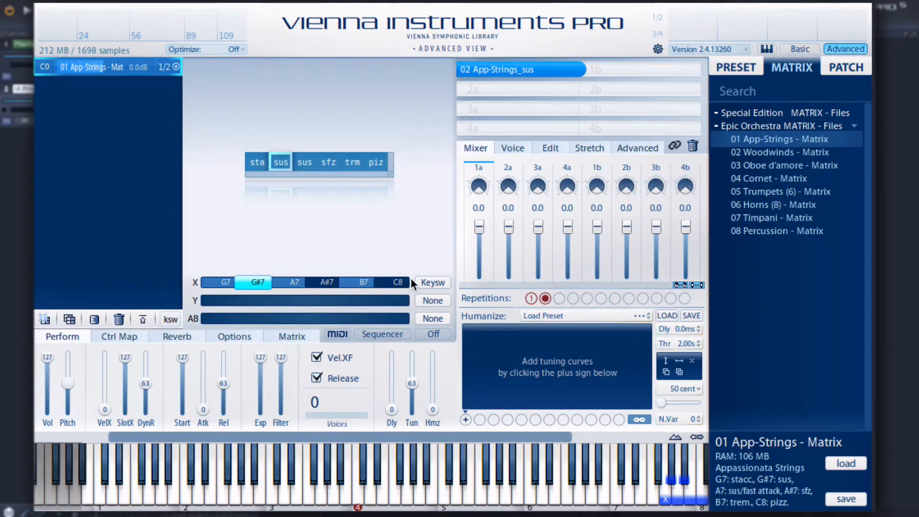
{"action": "left_click", "coordinate": [436, 285]}
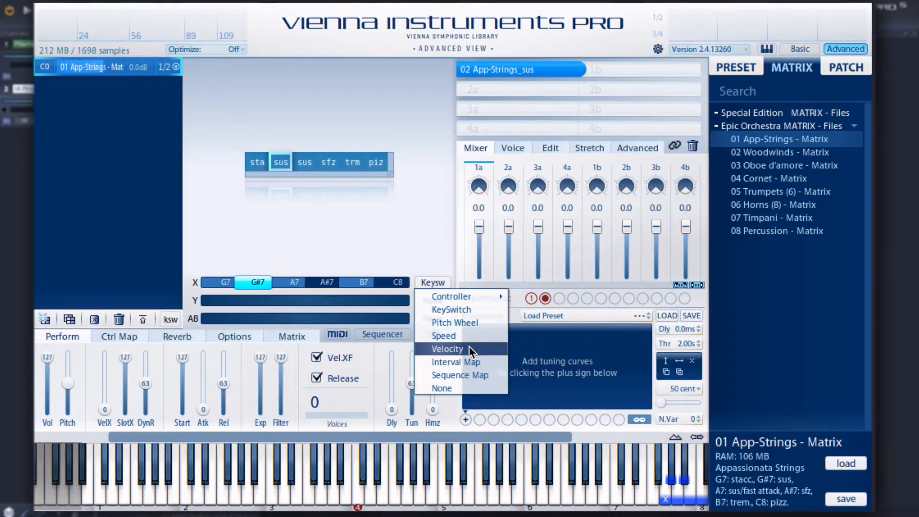
{"action": "mouse_move", "coordinate": [468, 297]}
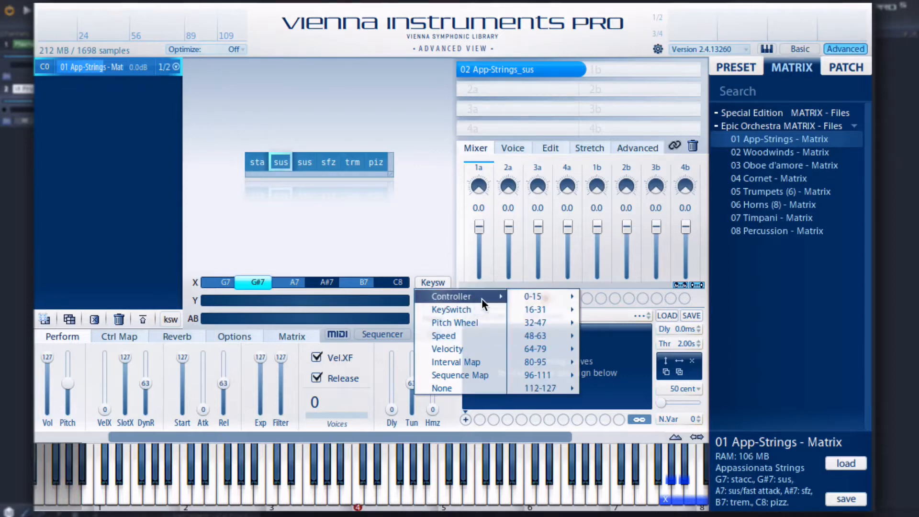
{"action": "mouse_move", "coordinate": [512, 297]}
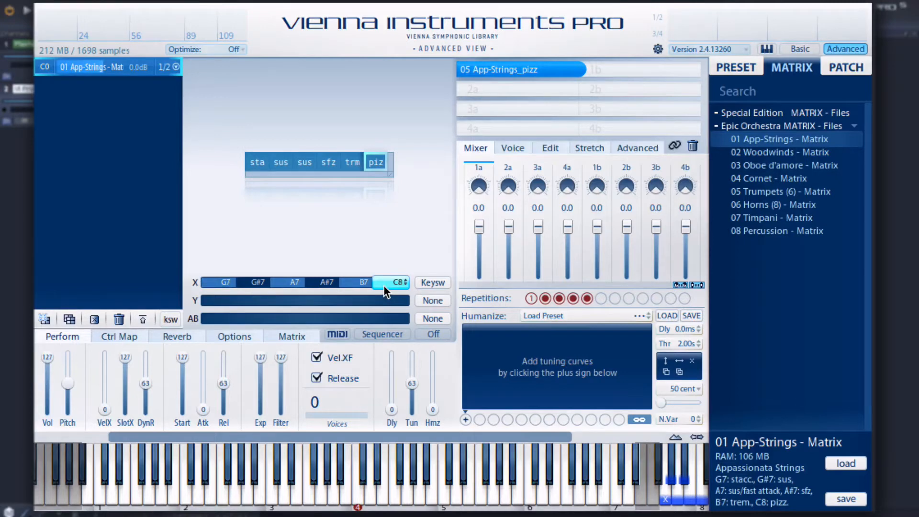
Load 01 App-Strings - Preset from the Epic Orchestra preset files
{"action": "left_click", "coordinate": [741, 67]}
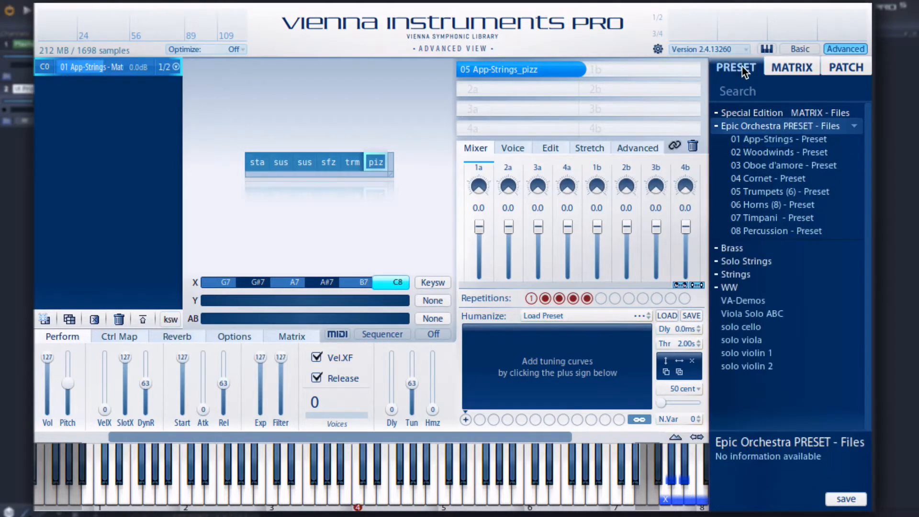
{"action": "double_click", "coordinate": [774, 142]}
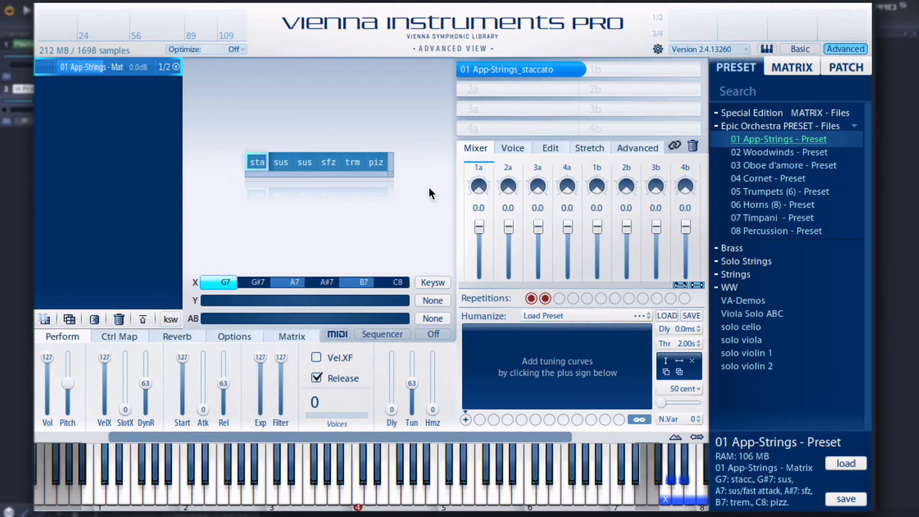
{"action": "left_click", "coordinate": [789, 68]}
Load 02 Woodwinds - Preset from the Epic Orchestra preset files and expand the Strings preset folder
{"action": "key", "text": "Down"}
{"action": "left_click", "coordinate": [748, 70]}
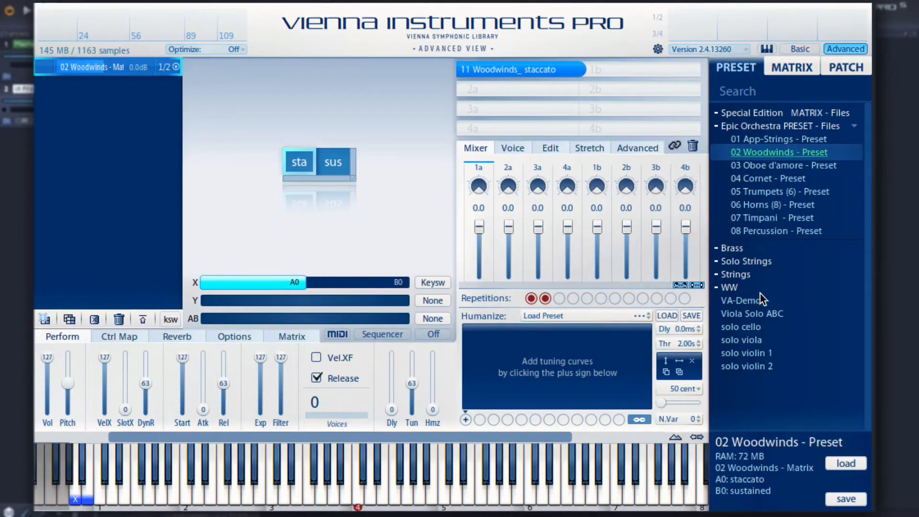
{"action": "left_click", "coordinate": [744, 274]}
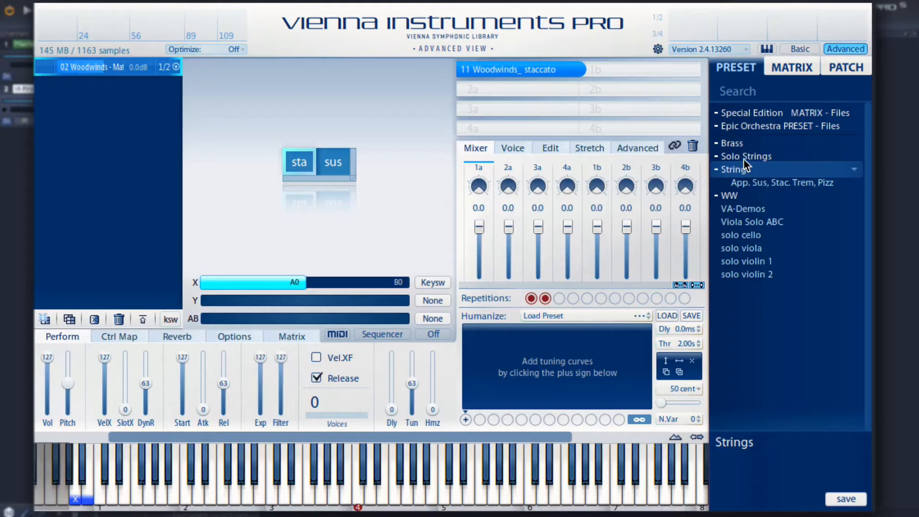
Leave the preset folders for the matrix files, add an empty second matrix slot and reselect the 02 Woodwinds slot
{"action": "left_click", "coordinate": [737, 144]}
{"action": "left_click", "coordinate": [734, 144]}
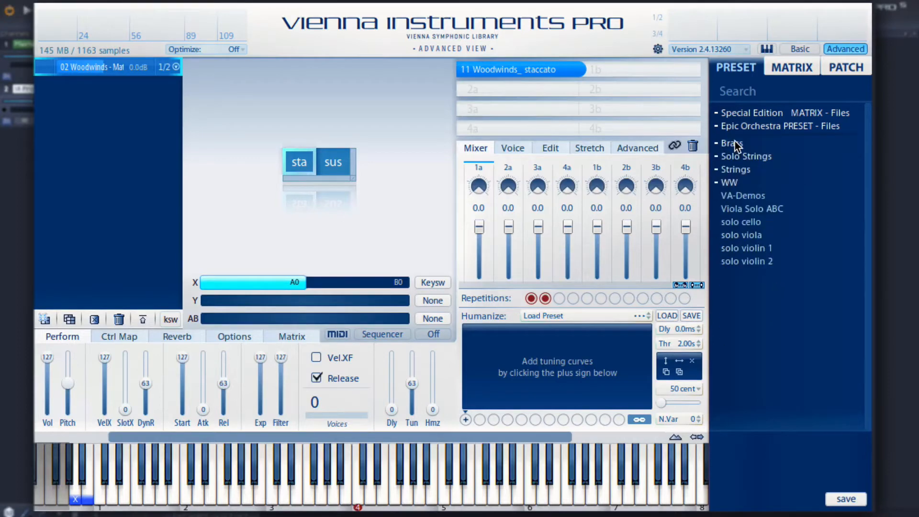
{"action": "left_click", "coordinate": [794, 67]}
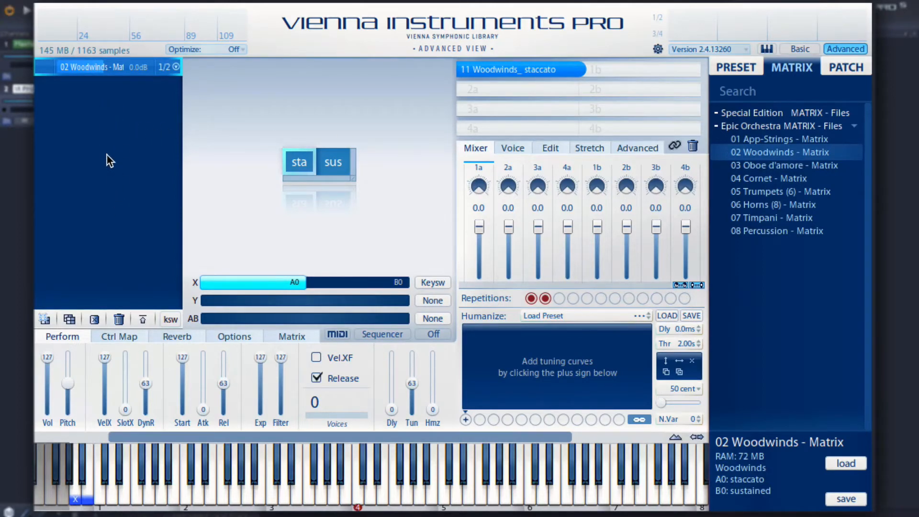
{"action": "left_click", "coordinate": [45, 318]}
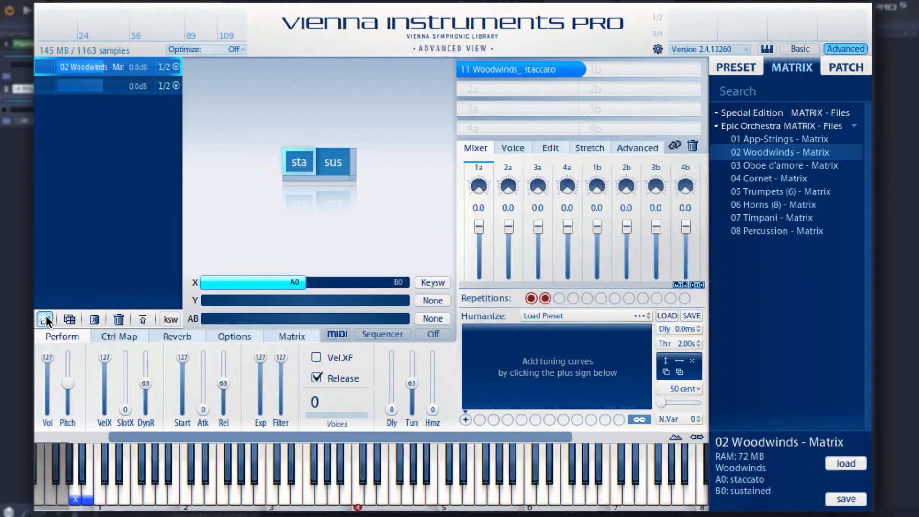
{"action": "left_click", "coordinate": [97, 90]}
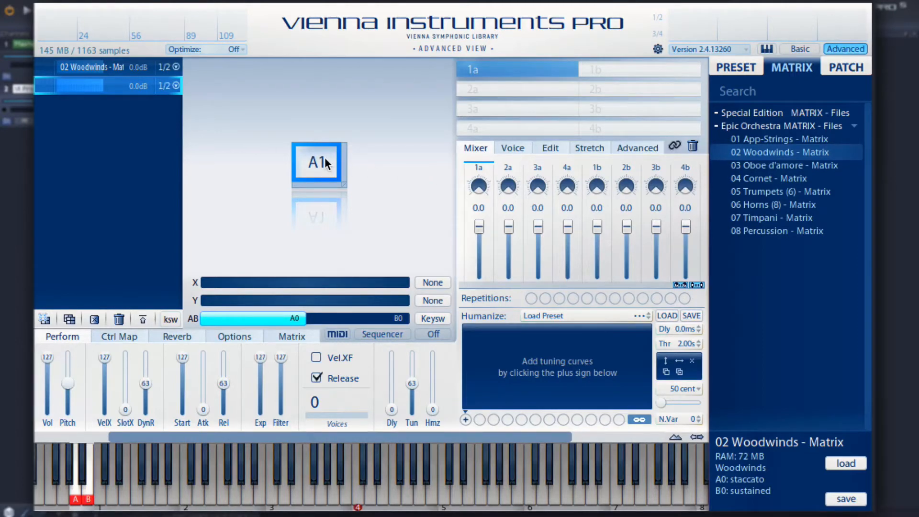
{"action": "left_click", "coordinate": [124, 71]}
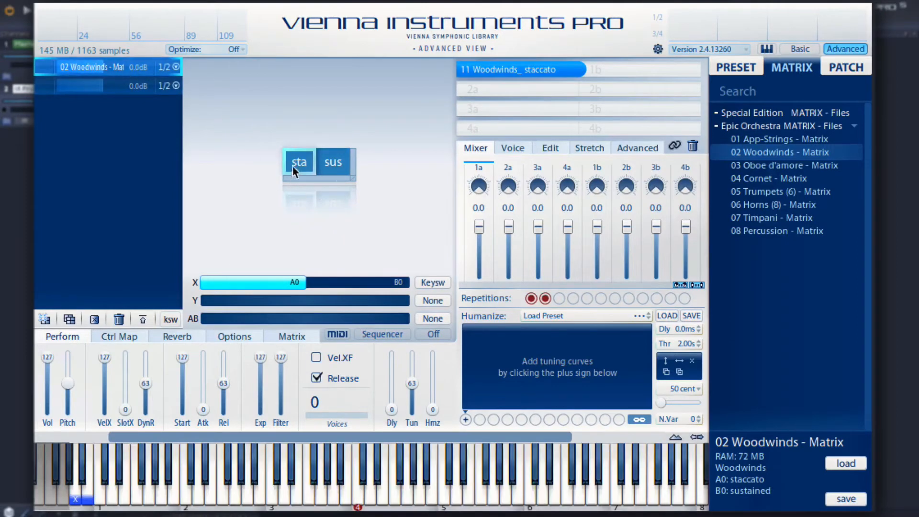
Load 01 App-Strings - Matrix into the first slot and resize it to 3x1 cells
{"action": "double_click", "coordinate": [770, 140]}
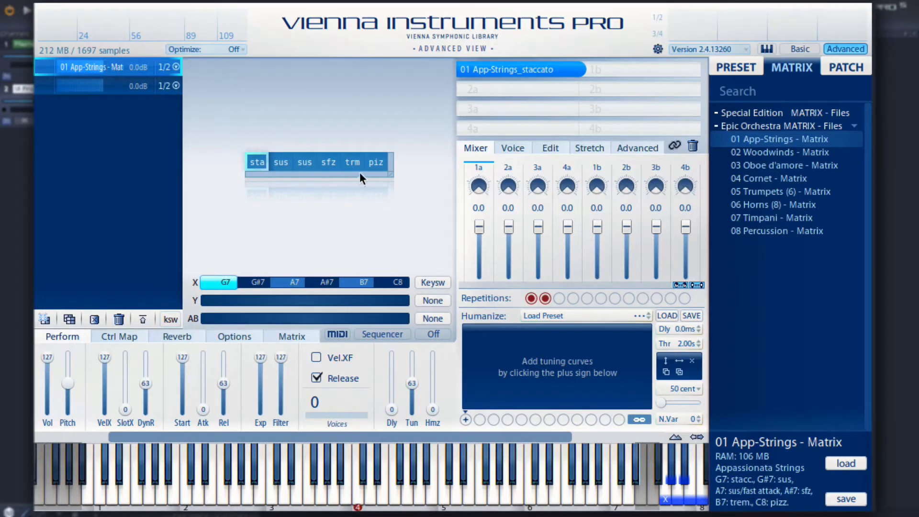
{"action": "left_click_drag", "start_coordinate": [389, 174], "coordinate": [350, 168]}
{"action": "left_click", "coordinate": [306, 178]}
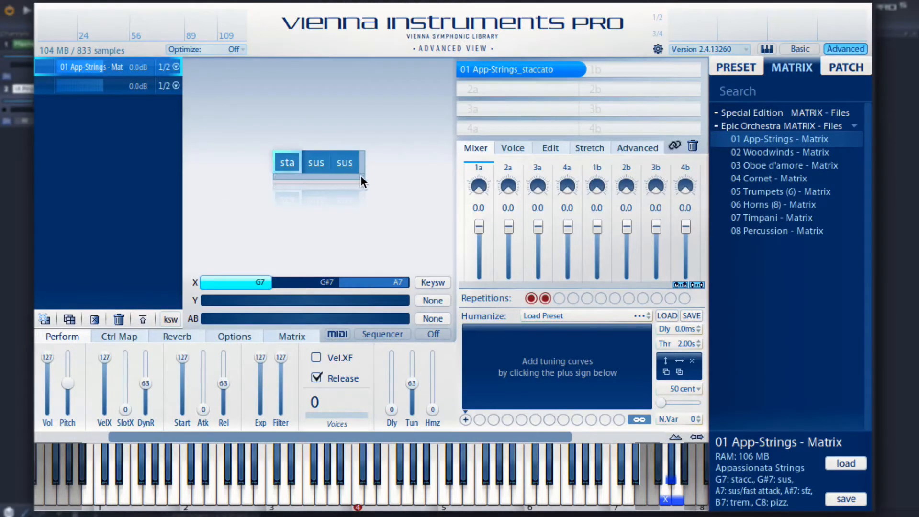
Assign 02 App-Strings_sus and 02 App-Strings_sus_fA to the first two cells and shrink the matrix to two cells
{"action": "left_click_drag", "start_coordinate": [361, 175], "coordinate": [361, 175]}
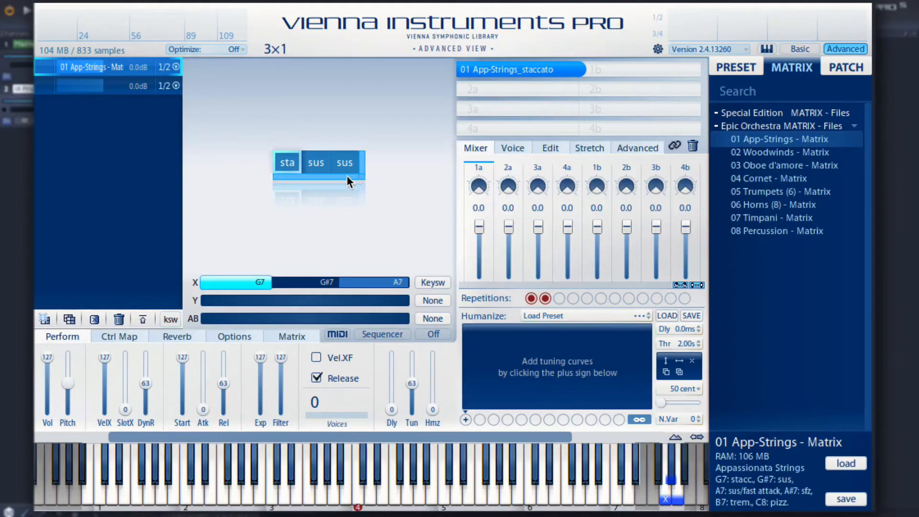
{"action": "mouse_move", "coordinate": [346, 175]}
{"action": "left_mouse_down"}
{"action": "mouse_move", "coordinate": [323, 174]}
{"action": "mouse_move", "coordinate": [356, 177]}
{"action": "left_mouse_up"}
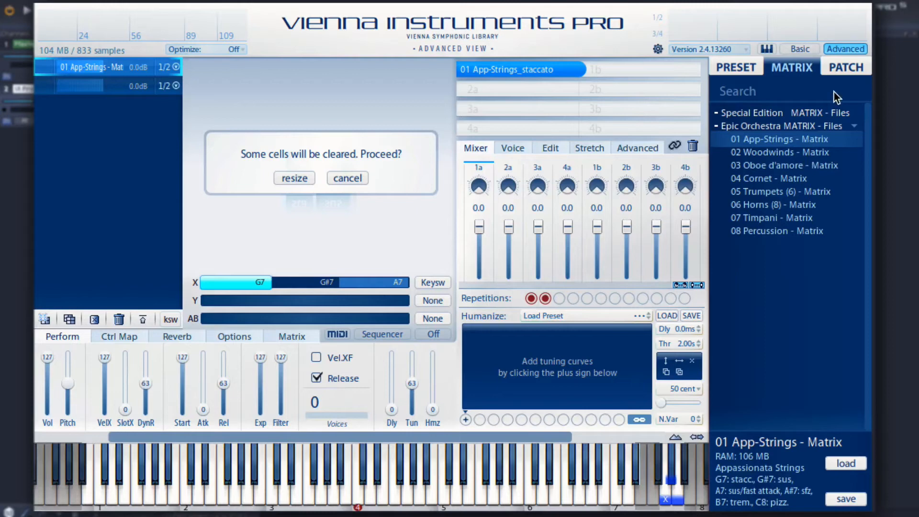
{"action": "left_click", "coordinate": [845, 66]}
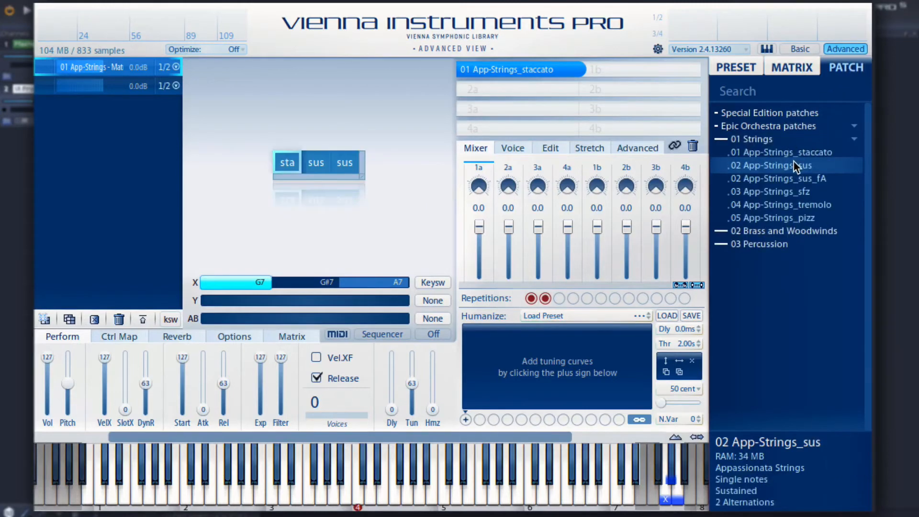
{"action": "left_click_drag", "start_coordinate": [793, 162], "coordinate": [290, 159]}
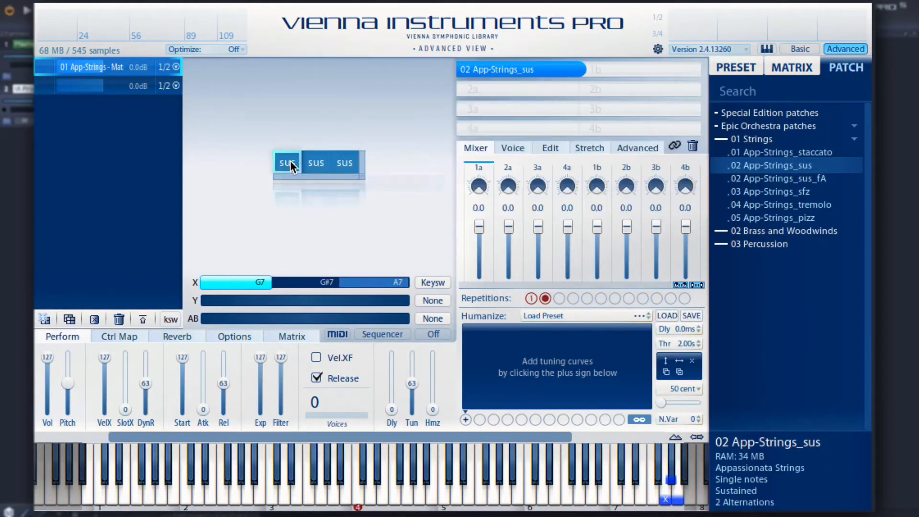
{"action": "left_click_drag", "start_coordinate": [785, 181], "coordinate": [335, 176]}
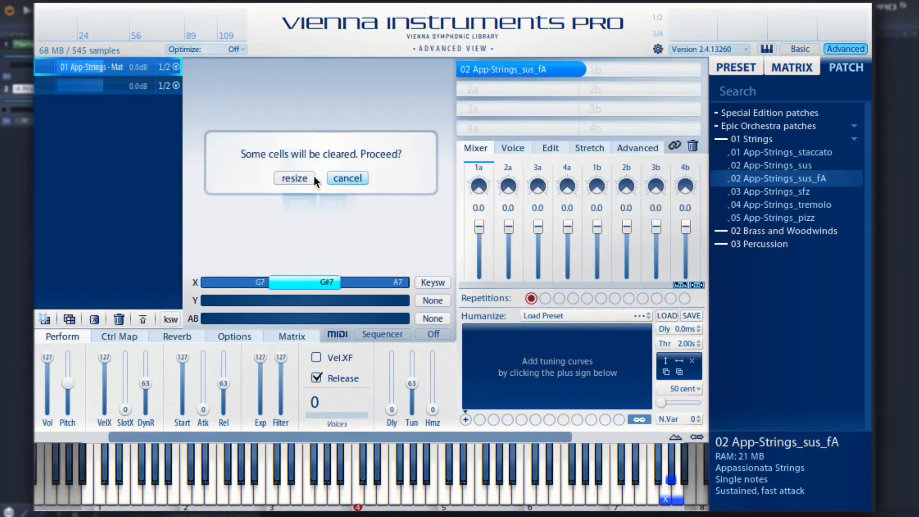
{"action": "left_click", "coordinate": [295, 177]}
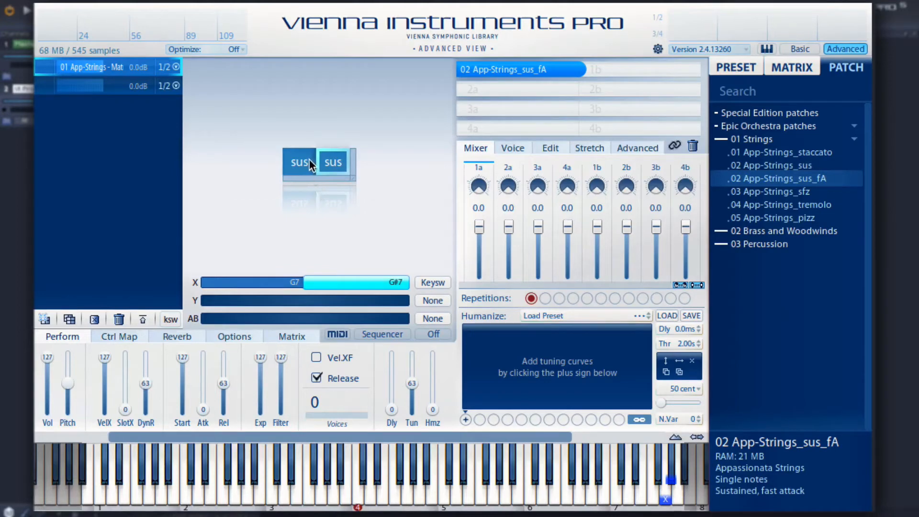
Check the patches in both sus cells and set the matrix X-axis control source to Speed
{"action": "left_click", "coordinate": [297, 164]}
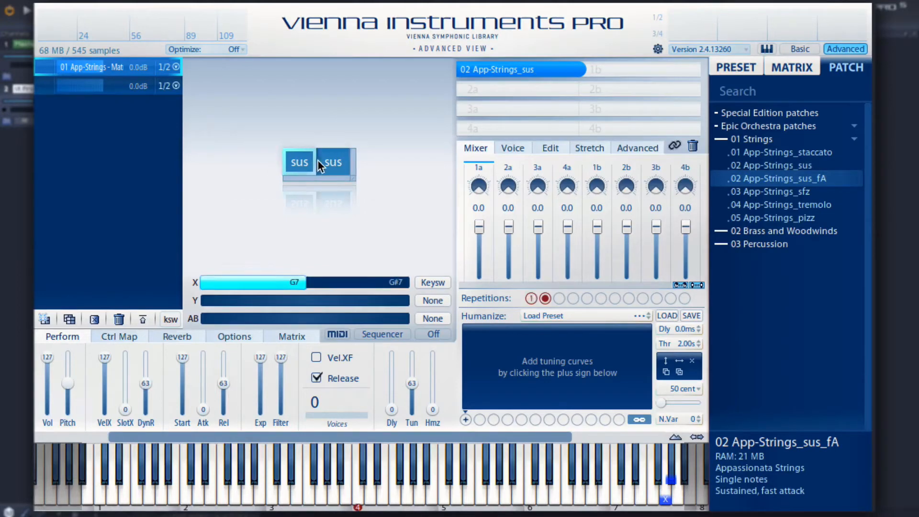
{"action": "left_click", "coordinate": [319, 162]}
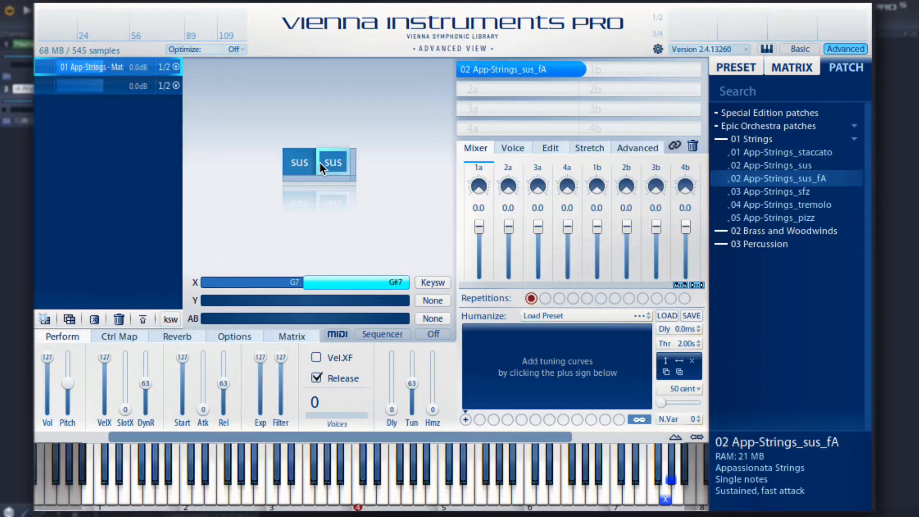
{"action": "left_click", "coordinate": [431, 283]}
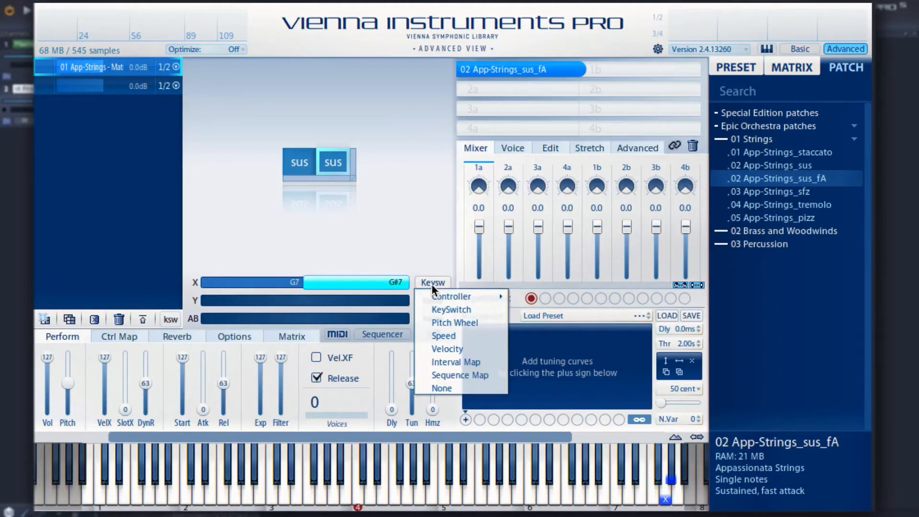
{"action": "left_click", "coordinate": [445, 333]}
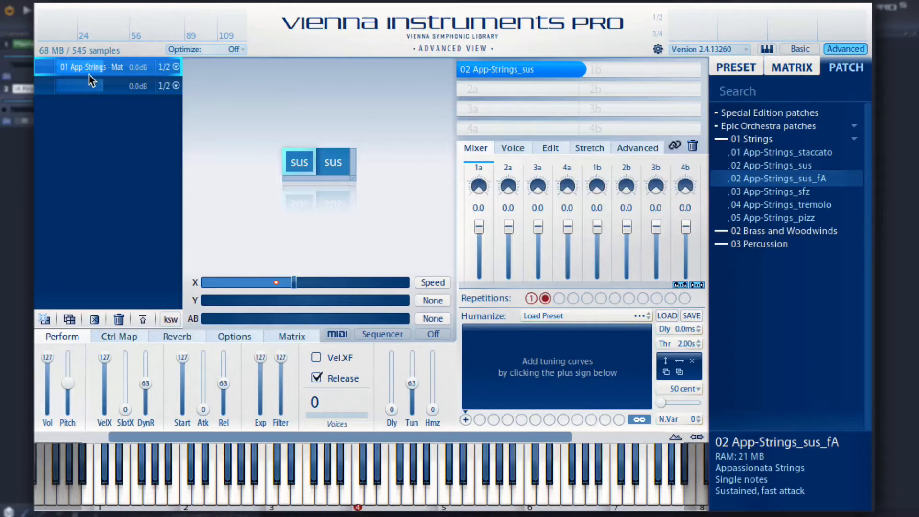
Select the empty second matrix and fill two side-by-side cells with 01 App-Strings_staccato and 05 App-Strings_pizz
{"action": "left_click", "coordinate": [67, 88]}
{"action": "left_click", "coordinate": [77, 69]}
{"action": "left_click", "coordinate": [78, 87]}
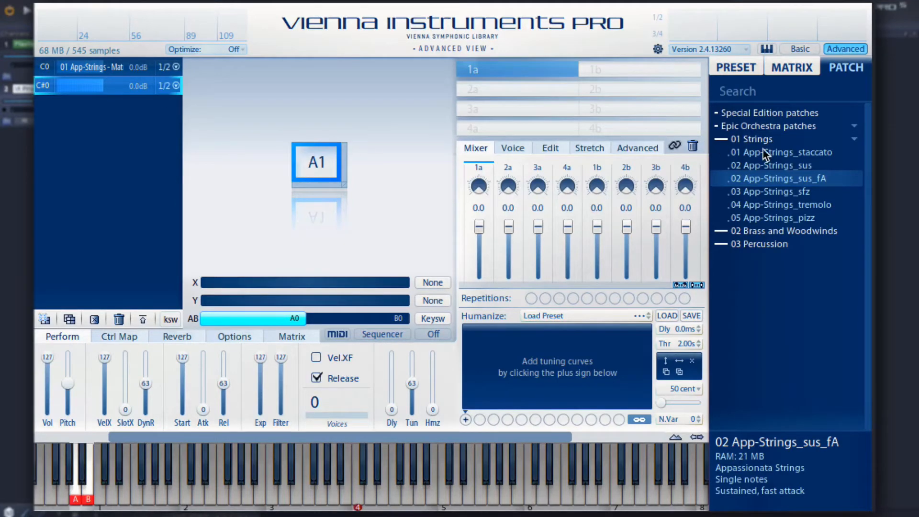
{"action": "left_click_drag", "start_coordinate": [800, 151], "coordinate": [357, 182]}
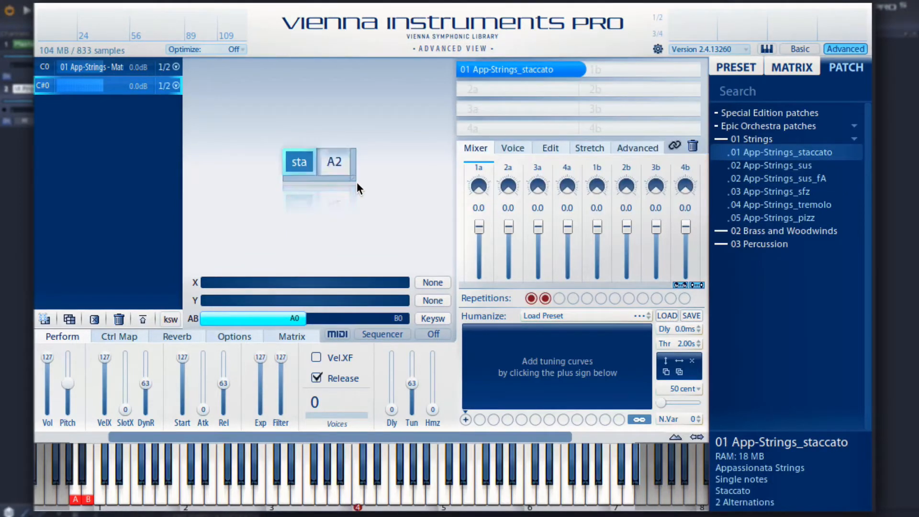
{"action": "left_click_drag", "start_coordinate": [796, 215], "coordinate": [337, 164]}
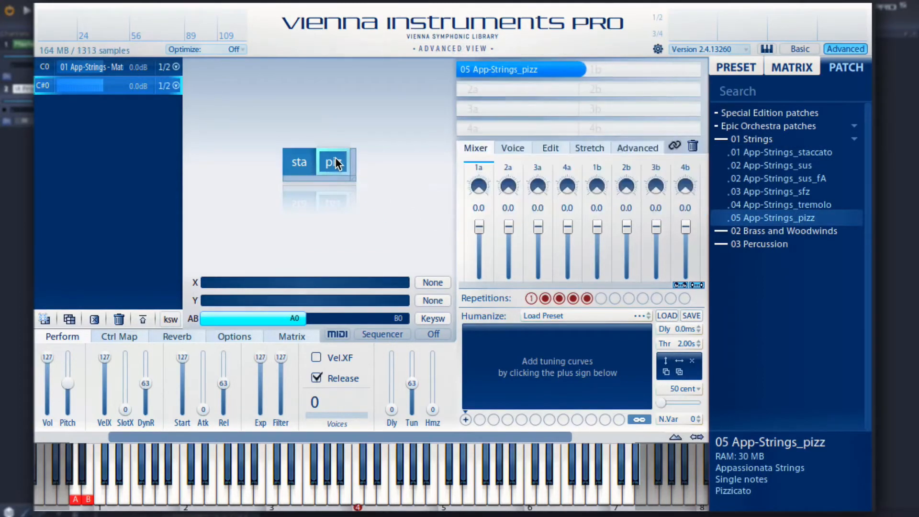
Set the second matrix's X-axis control source to Velocity and lower the VelX fader slightly
{"action": "left_click", "coordinate": [432, 283]}
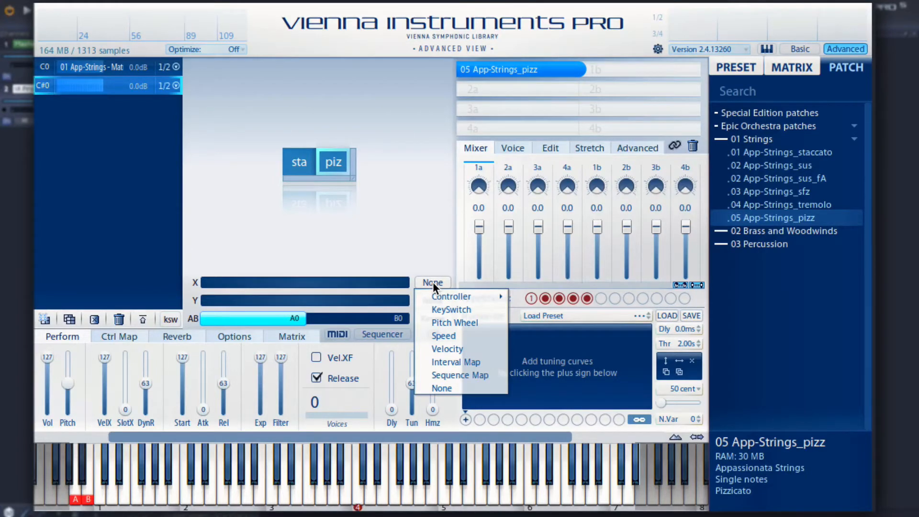
{"action": "left_click", "coordinate": [449, 348]}
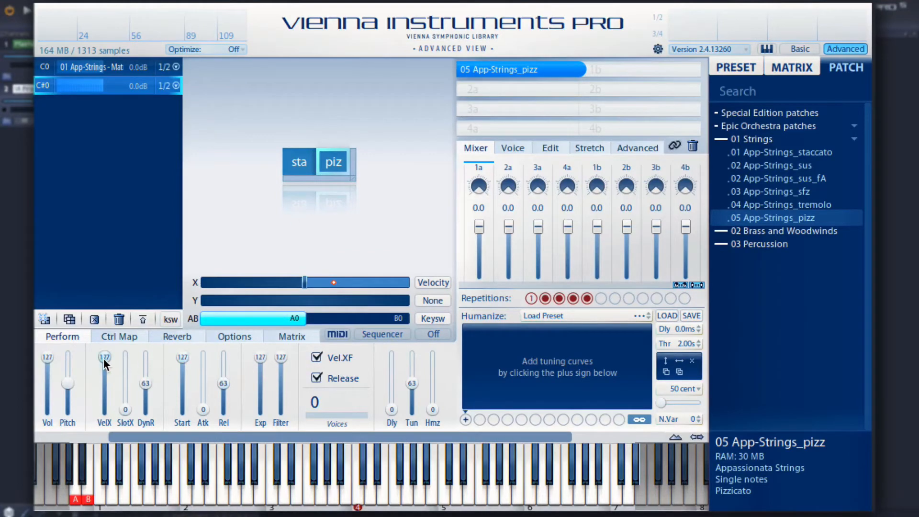
{"action": "left_click_drag", "start_coordinate": [103, 358], "coordinate": [104, 364]}
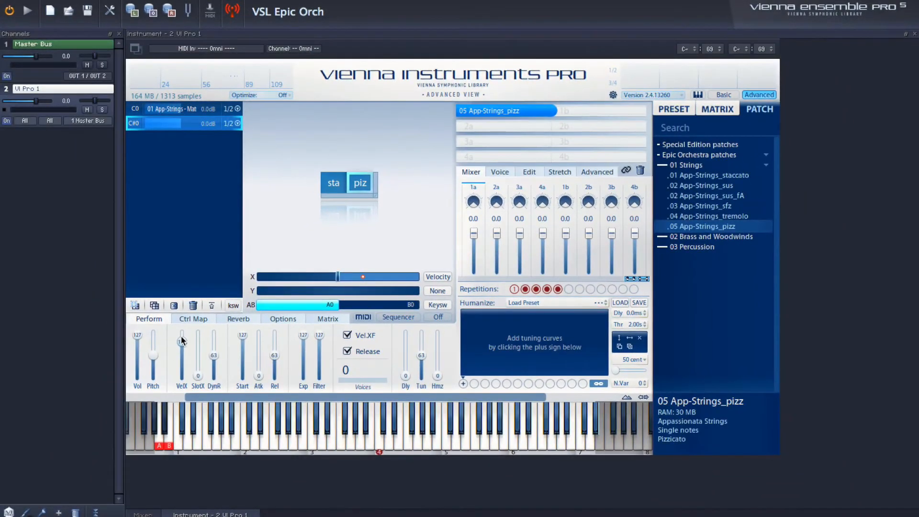
Switch to Pro Tools and record a MIDI clip about eight bars long on the MIDI 1 track
{"action": "key", "text": "super+Tab"}
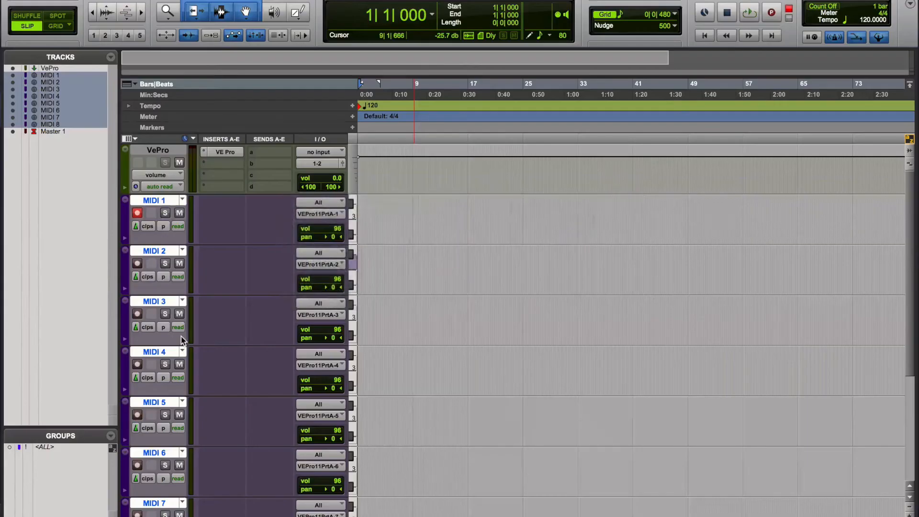
{"action": "left_click", "coordinate": [755, 14]}
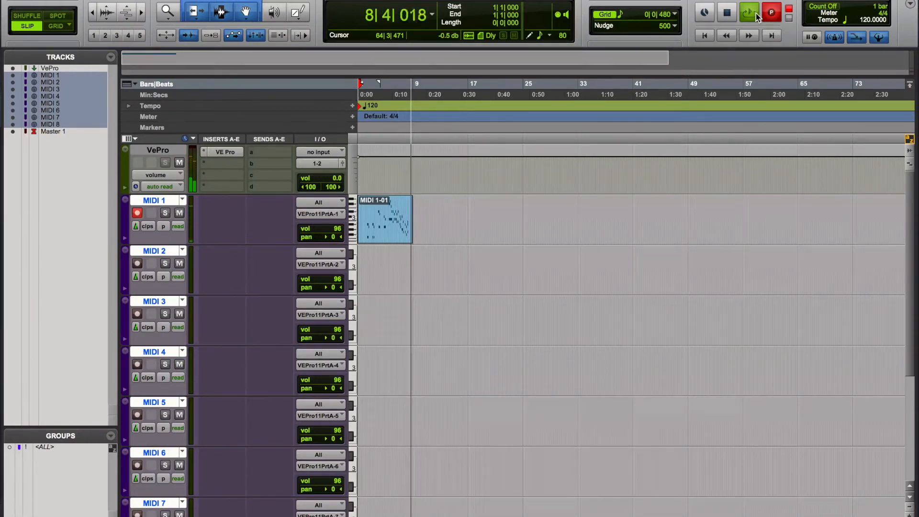
{"action": "left_click", "coordinate": [756, 13]}
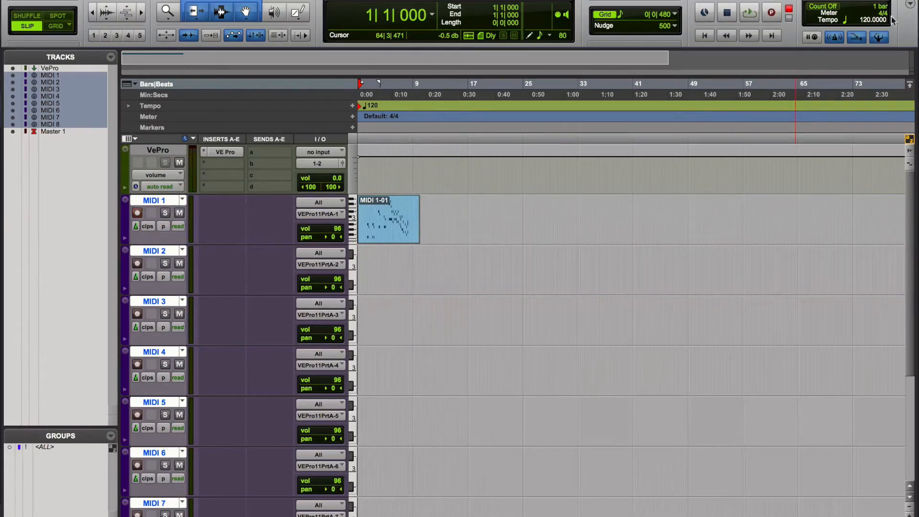
Open the MIDI 1 clip in the MIDI editor and raise the velocities of the notes in bars 2 to 5 to maximum
{"action": "double_click", "coordinate": [385, 242]}
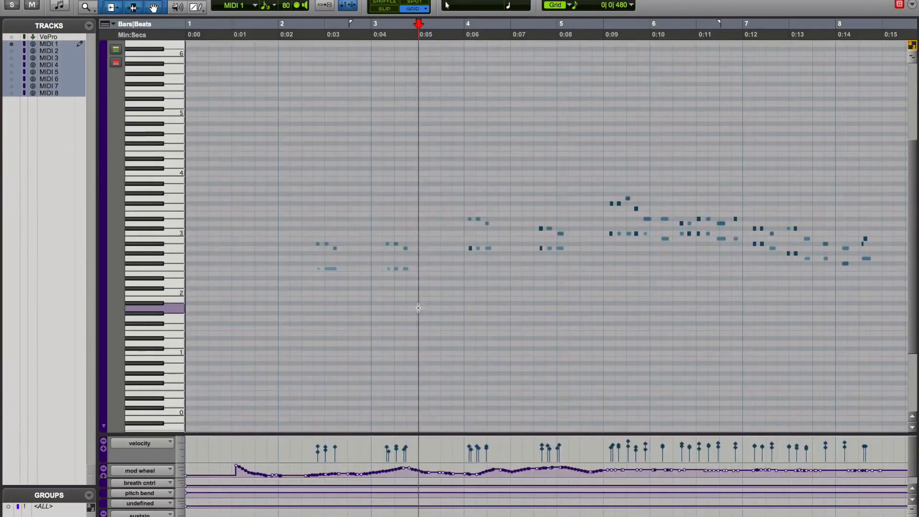
{"action": "left_click_drag", "start_coordinate": [573, 324], "coordinate": [312, 174]}
{"action": "left_click_drag", "start_coordinate": [317, 450], "coordinate": [317, 310]}
Lower the velocities of all notes from the second half of bar 5 through bar 8 to near minimum
{"action": "scroll", "coordinate": [317, 310], "scroll_direction": "right", "scroll_amount": 2}
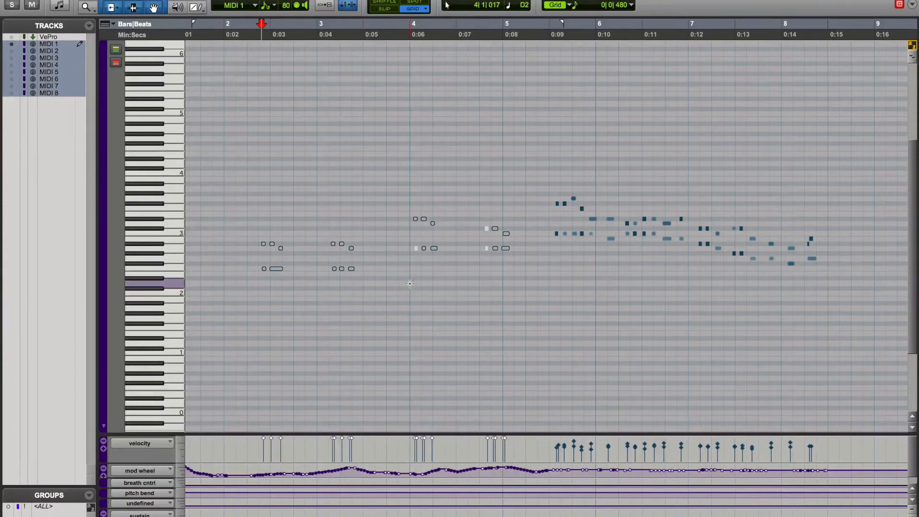
{"action": "left_click_drag", "start_coordinate": [834, 312], "coordinate": [531, 142]}
{"action": "left_click_drag", "start_coordinate": [557, 446], "coordinate": [555, 479]}
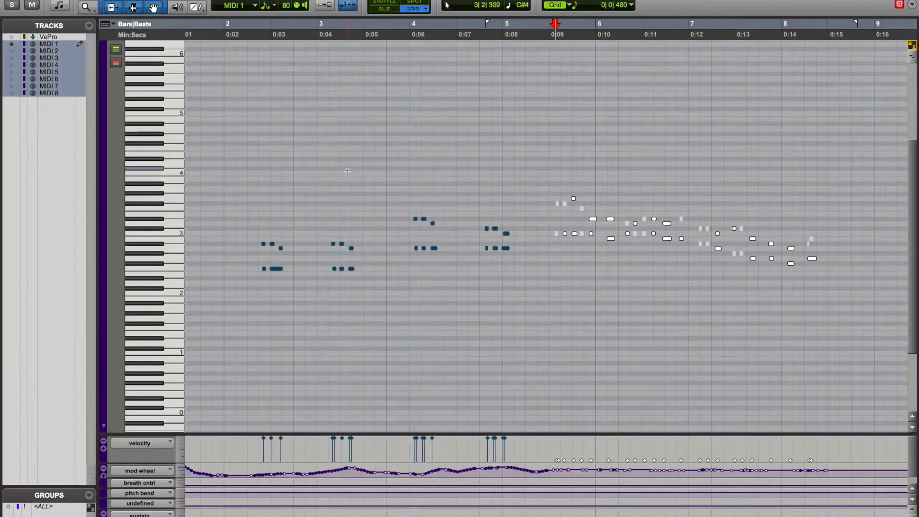
Play the passage from the start of bar 2 through bar 8 to hear the edited velocities
{"action": "left_click", "coordinate": [233, 32]}
{"action": "key", "text": "space"}
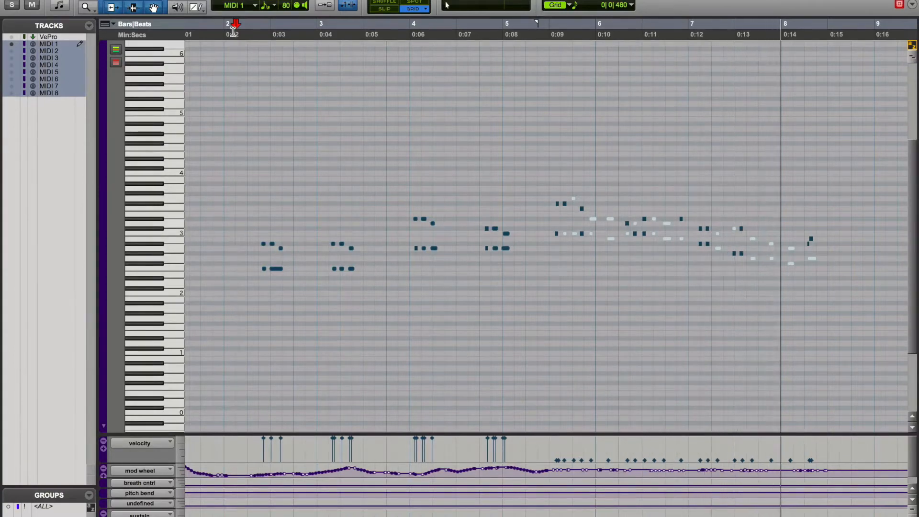
{"action": "key", "text": "space"}
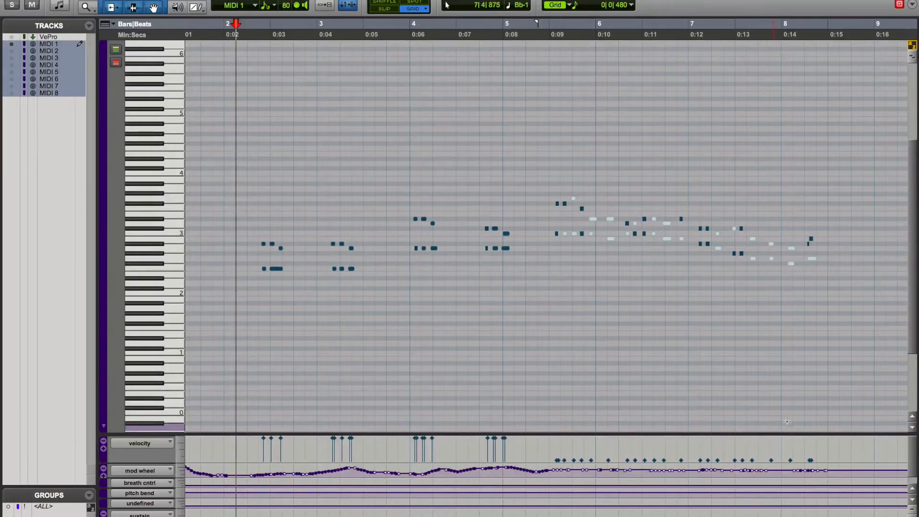
Insert keyswitch notes at C-1 near the end of bar 8 and C#-1 near the start of bar 2
{"action": "left_click", "coordinate": [829, 412]}
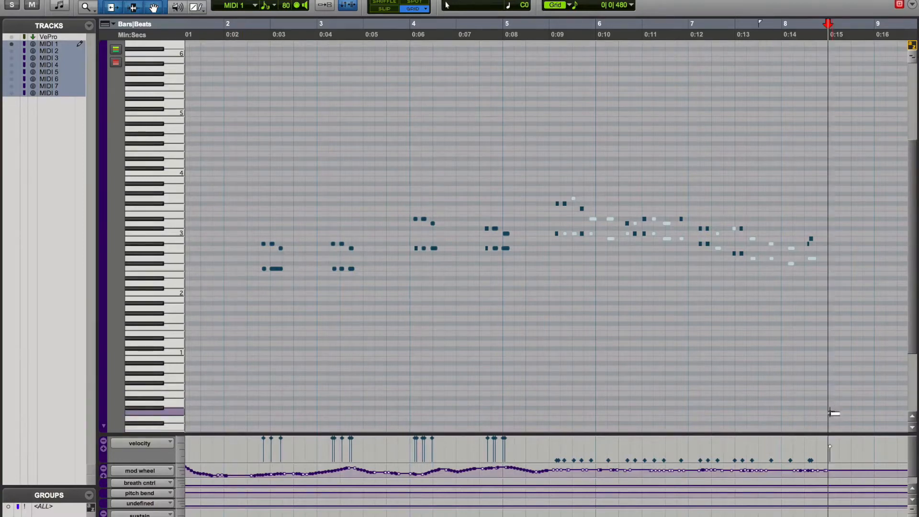
{"action": "scroll", "coordinate": [420, 385], "scroll_direction": "down", "scroll_amount": 5}
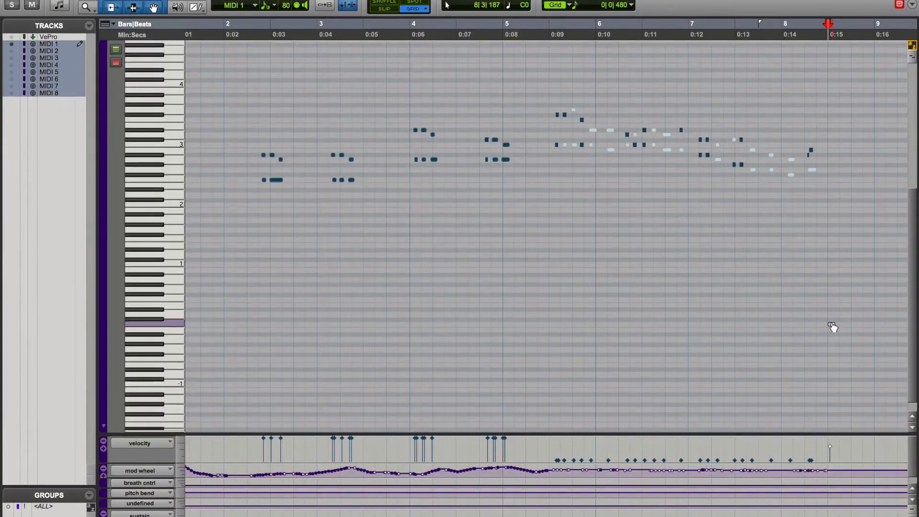
{"action": "left_click_drag", "start_coordinate": [832, 327], "coordinate": [832, 386]}
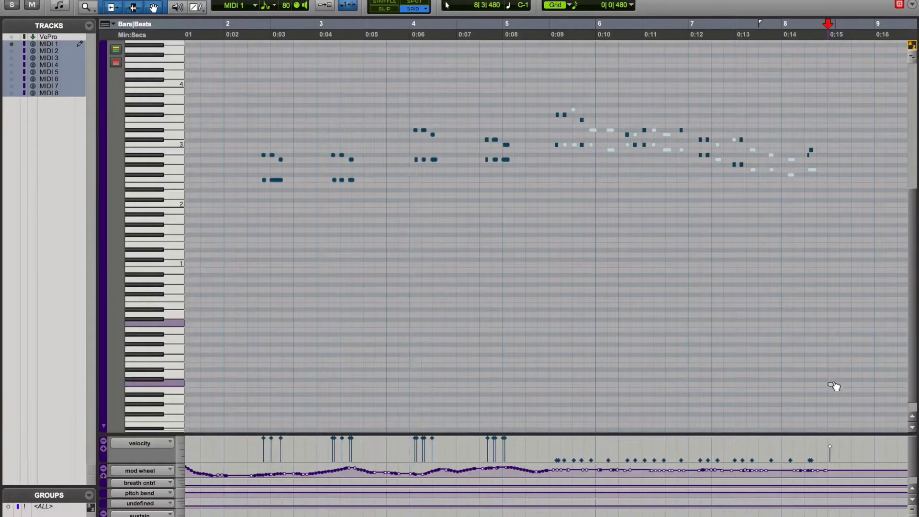
{"action": "left_click", "coordinate": [241, 380]}
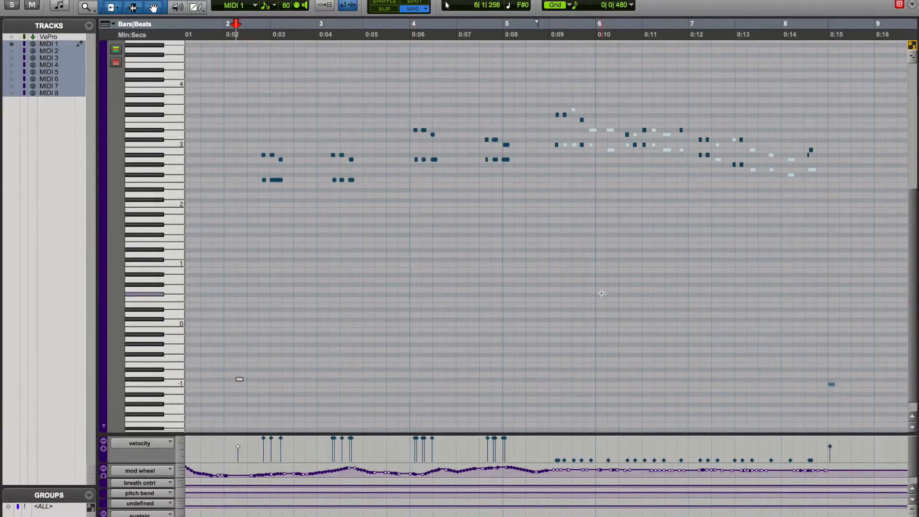
Record a sustained string passage on the MIDI 1 track starting from bar 7, beat 4
{"action": "left_click", "coordinate": [770, 26]}
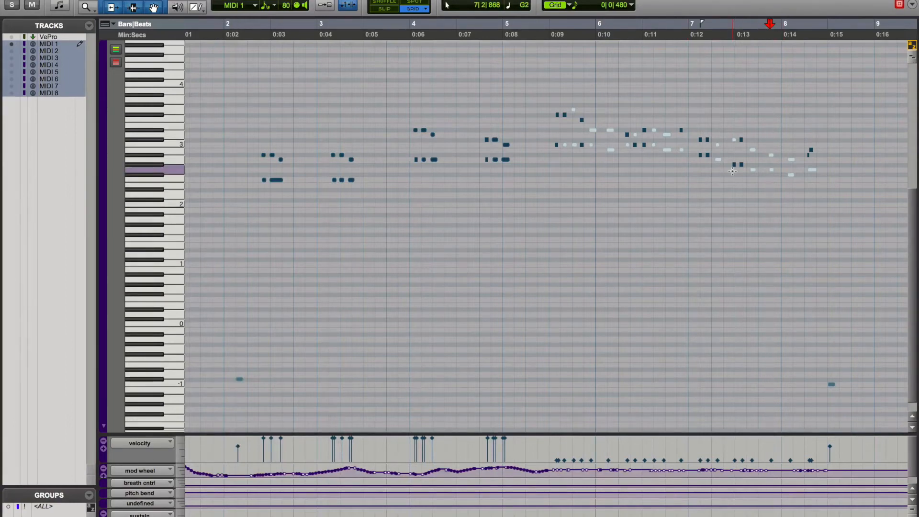
{"action": "key", "text": "super+w"}
{"action": "left_click", "coordinate": [770, 16]}
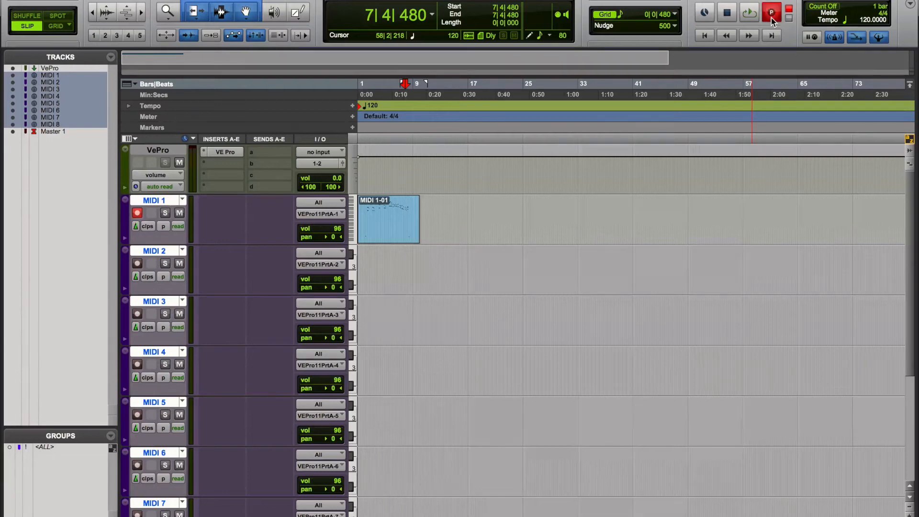
{"action": "key", "text": "space"}
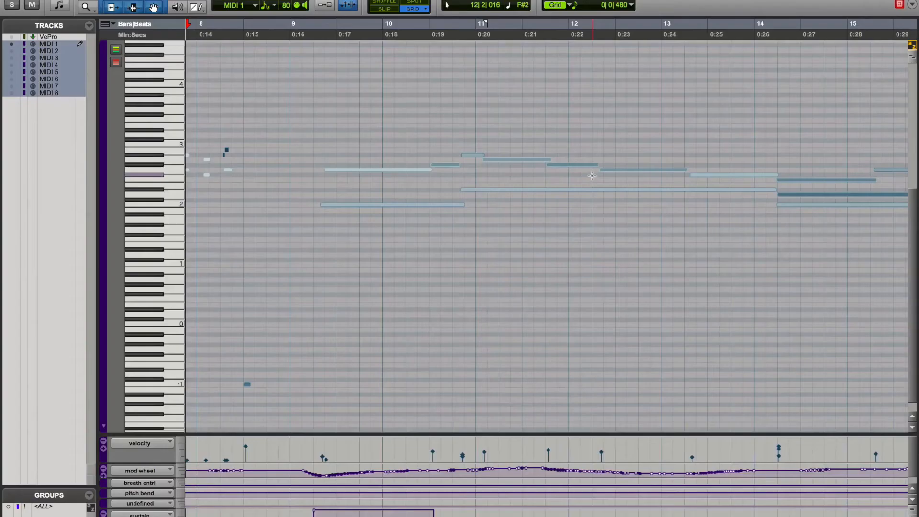
Play the full MIDI 1 part from the start of bar 2 to hear the keyswitch changes into the sustained passage
{"action": "scroll", "coordinate": [591, 176], "scroll_direction": "left", "scroll_amount": 10}
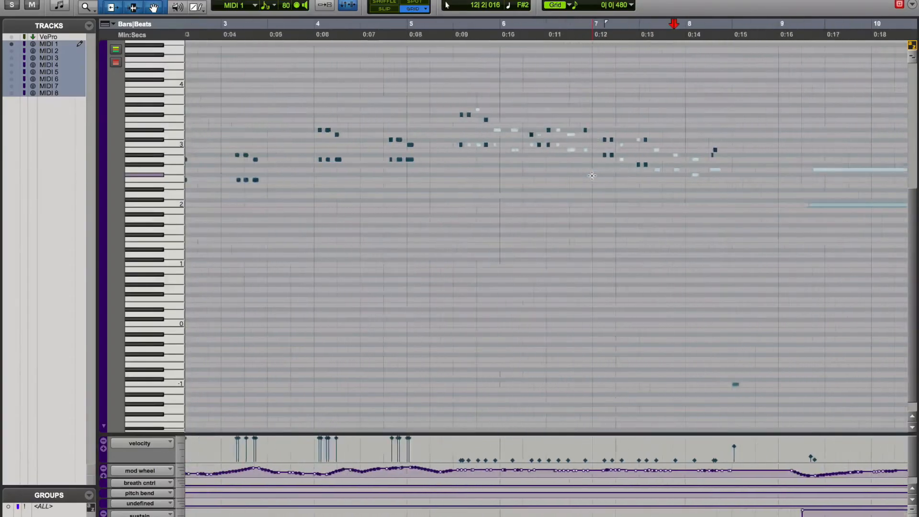
{"action": "left_click", "coordinate": [285, 35]}
{"action": "key", "text": "space"}
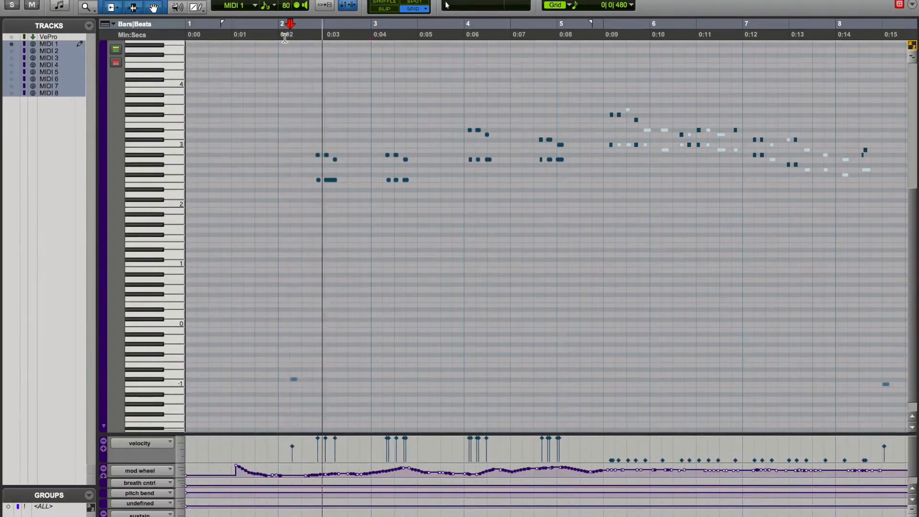
{"action": "key", "text": "r"}
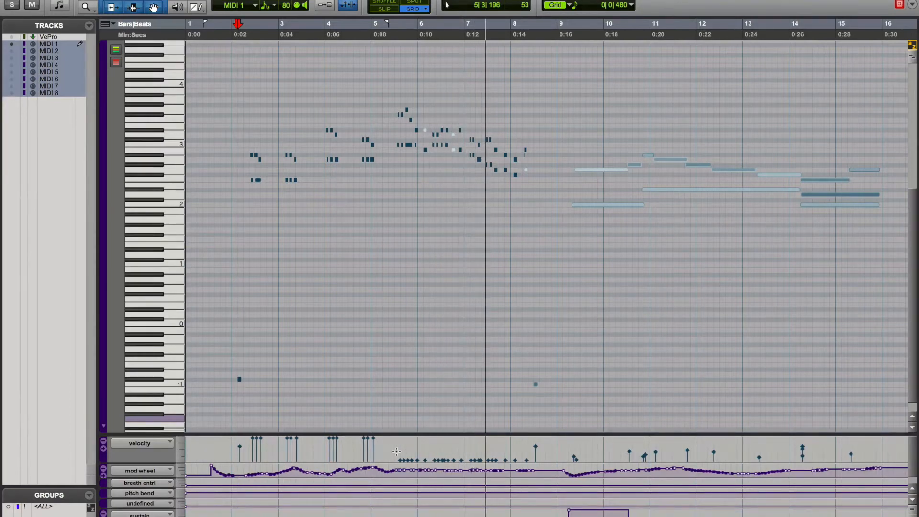
{"action": "key", "text": "space"}
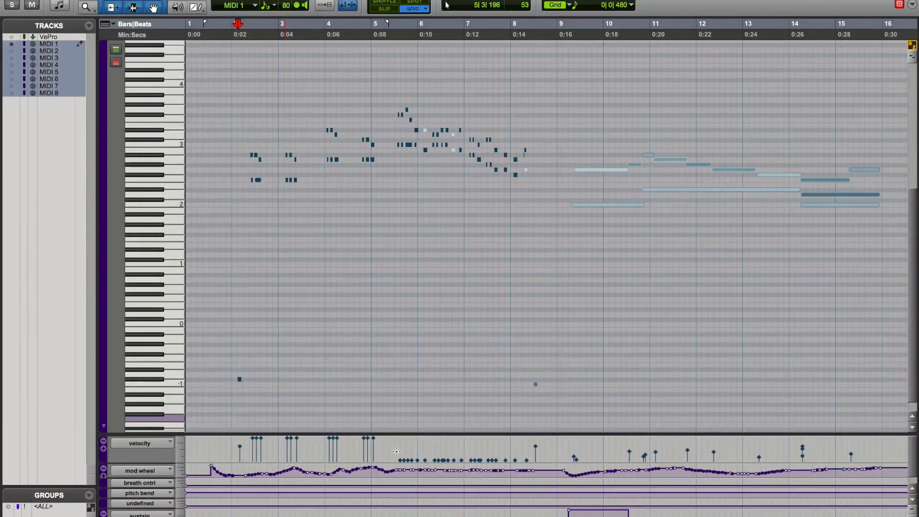
{"action": "key", "text": "space"}
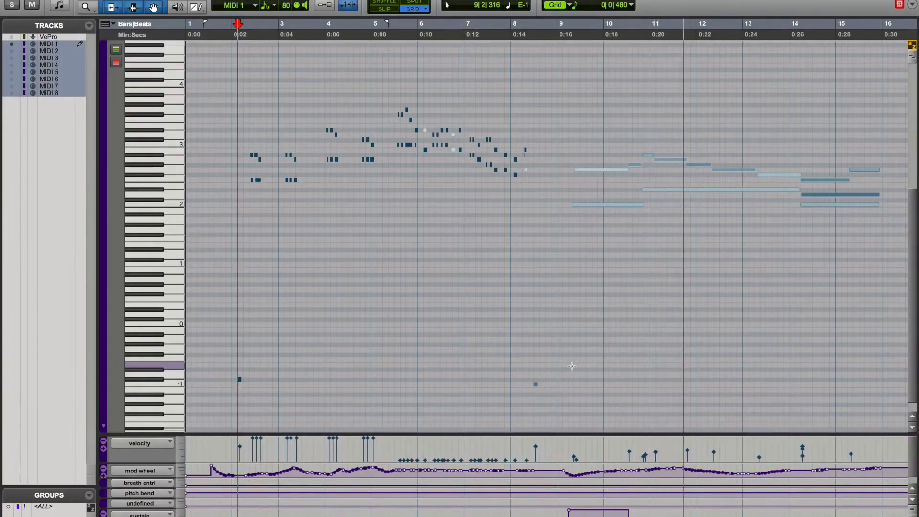
{"action": "key", "text": "space"}
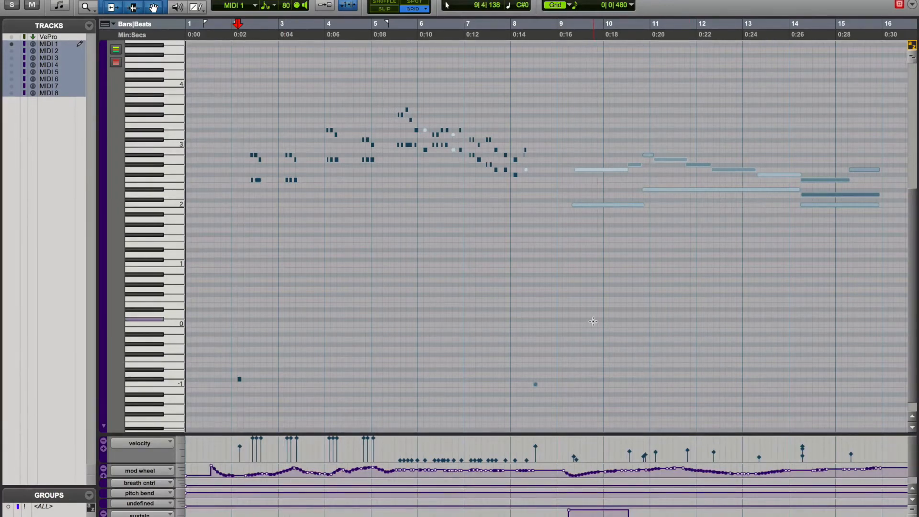
Switch to Vienna Instruments Pro, enable the Algo reverb and raise its dry/wet fader to 50
{"action": "key", "text": "super+Tab"}
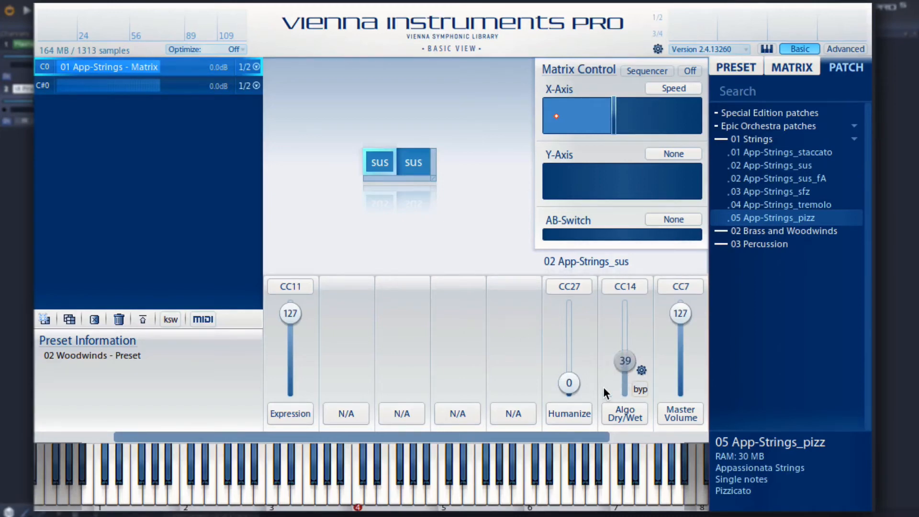
{"action": "left_click", "coordinate": [642, 370]}
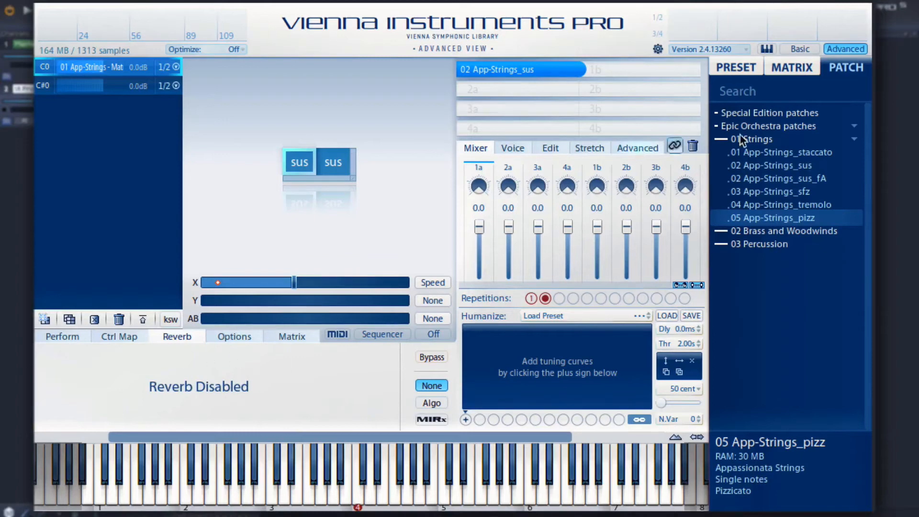
{"action": "left_click", "coordinate": [437, 401]}
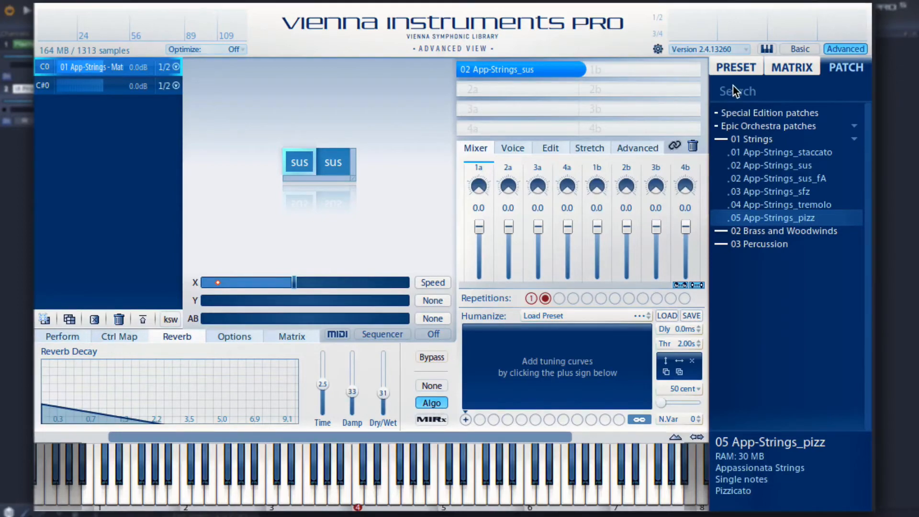
{"action": "left_click", "coordinate": [798, 48]}
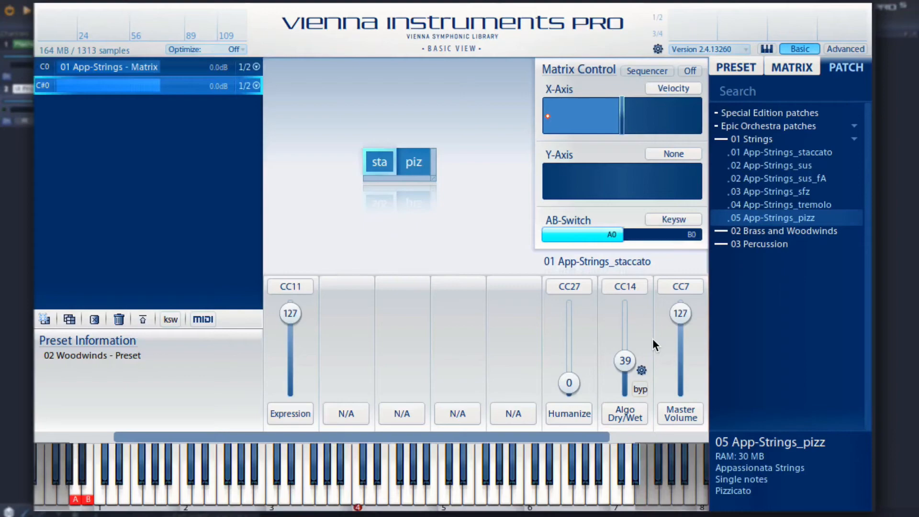
{"action": "left_click_drag", "start_coordinate": [622, 360], "coordinate": [622, 355]}
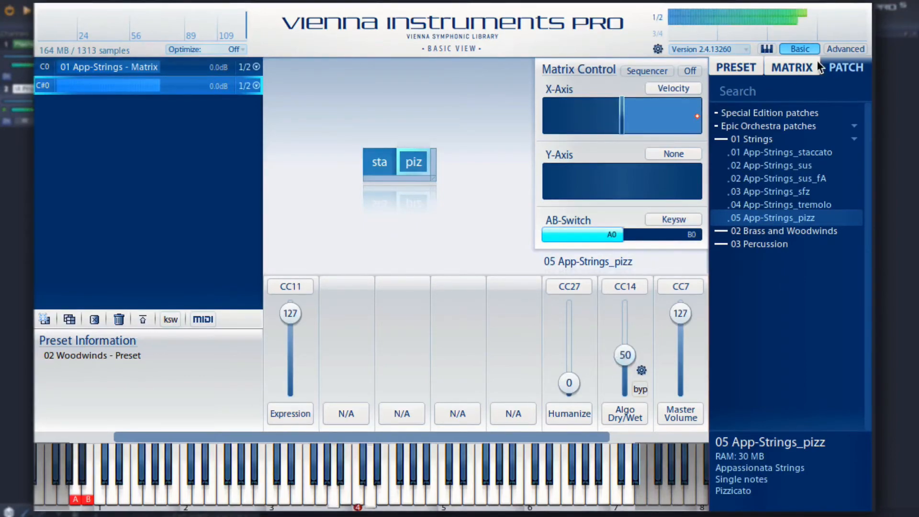
Set the Algo reverb's time to 1.8, damp to 80 and dry/wet to 41
{"action": "left_click", "coordinate": [842, 49]}
{"action": "left_click_drag", "start_coordinate": [322, 385], "coordinate": [384, 384]}
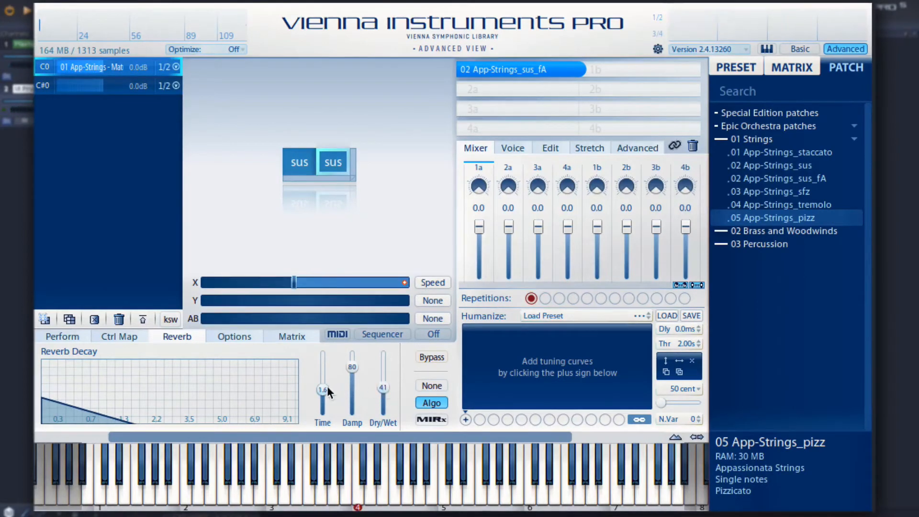
{"action": "left_click_drag", "start_coordinate": [326, 386], "coordinate": [325, 385]}
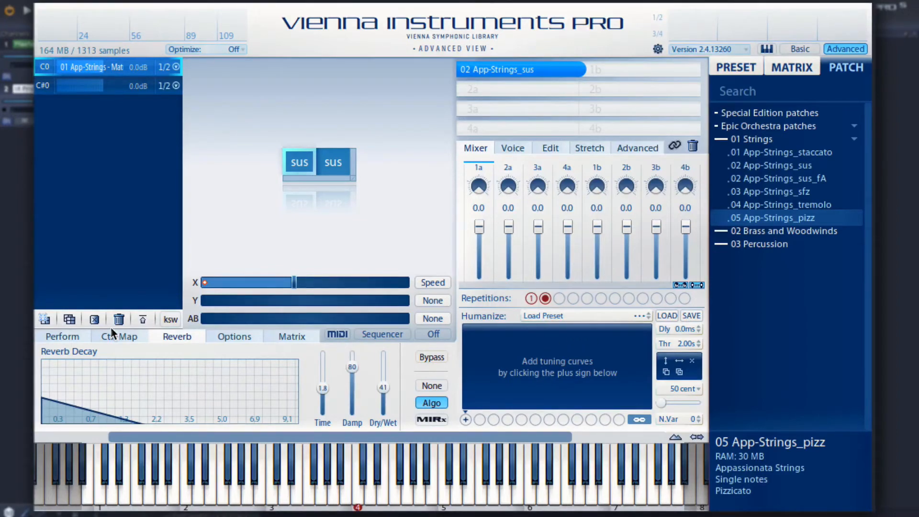
Load the Finding tune humanize preset "In tune random v8" on both sustain cells of the 01 App-Strings matrix
{"action": "left_click", "coordinate": [68, 335]}
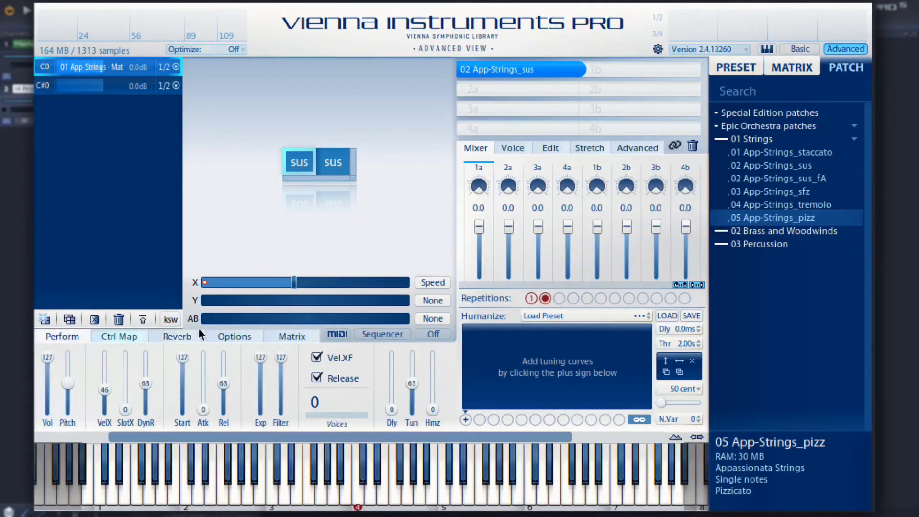
{"action": "left_click", "coordinate": [584, 316]}
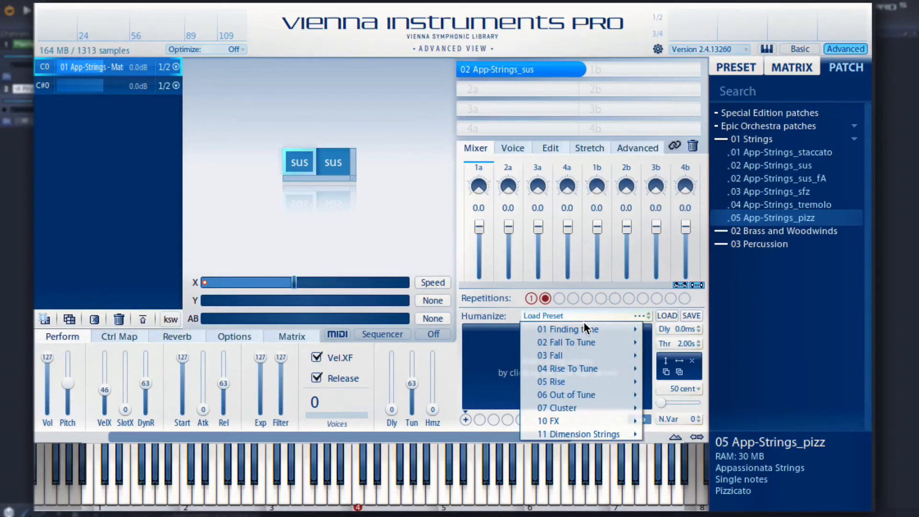
{"action": "mouse_move", "coordinate": [582, 330]}
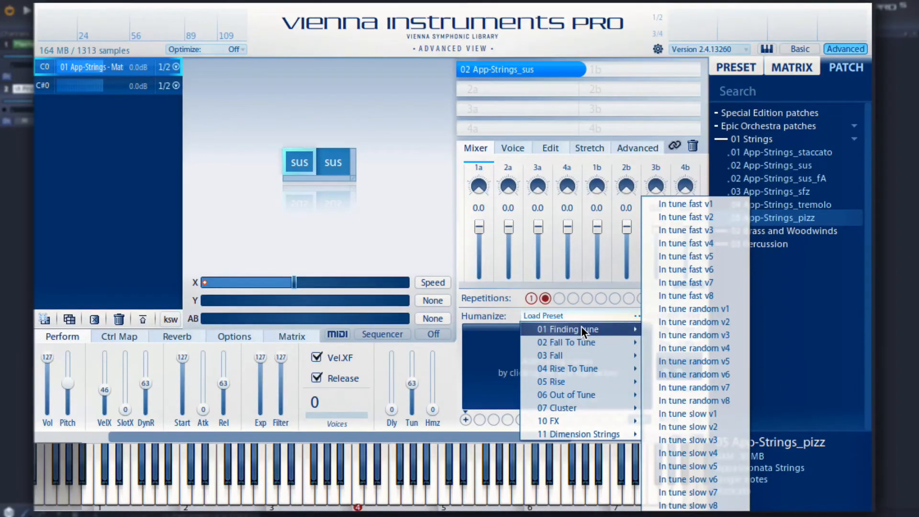
{"action": "left_click", "coordinate": [675, 399]}
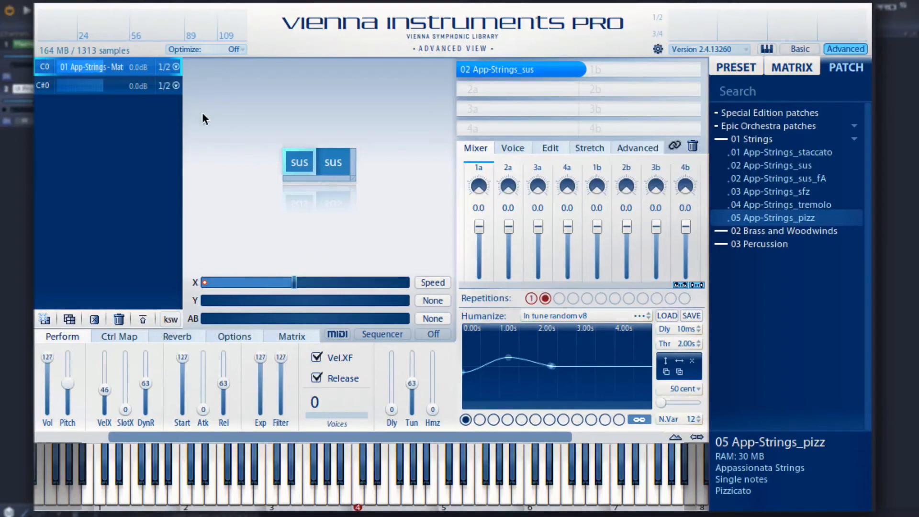
{"action": "left_click", "coordinate": [335, 163]}
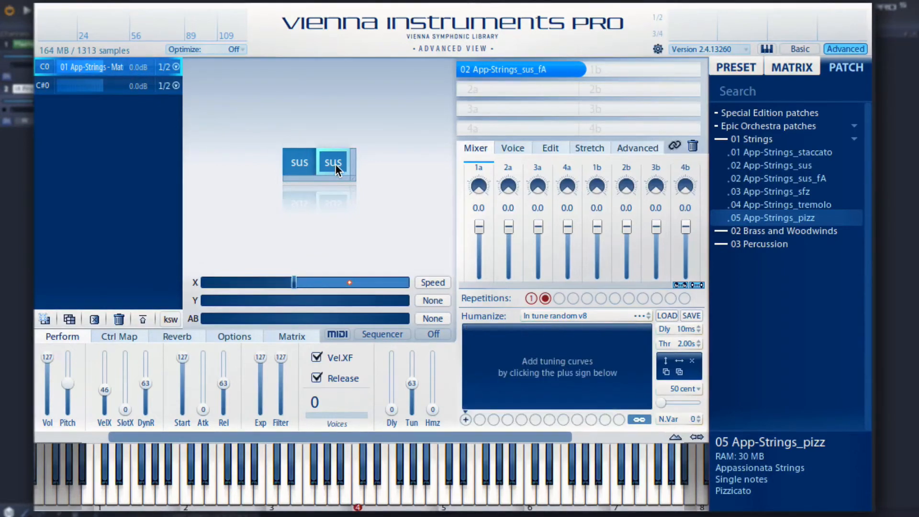
{"action": "left_click", "coordinate": [544, 316]}
{"action": "mouse_move", "coordinate": [632, 329]}
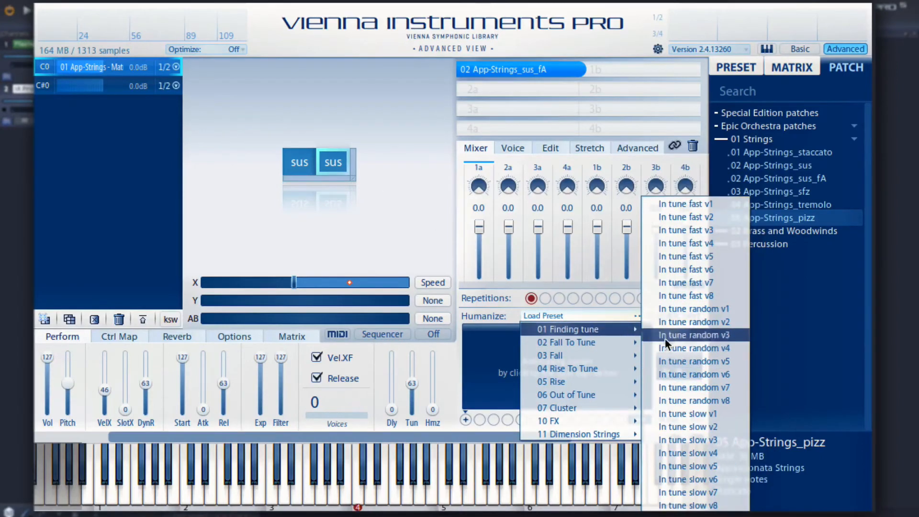
{"action": "left_click", "coordinate": [682, 397]}
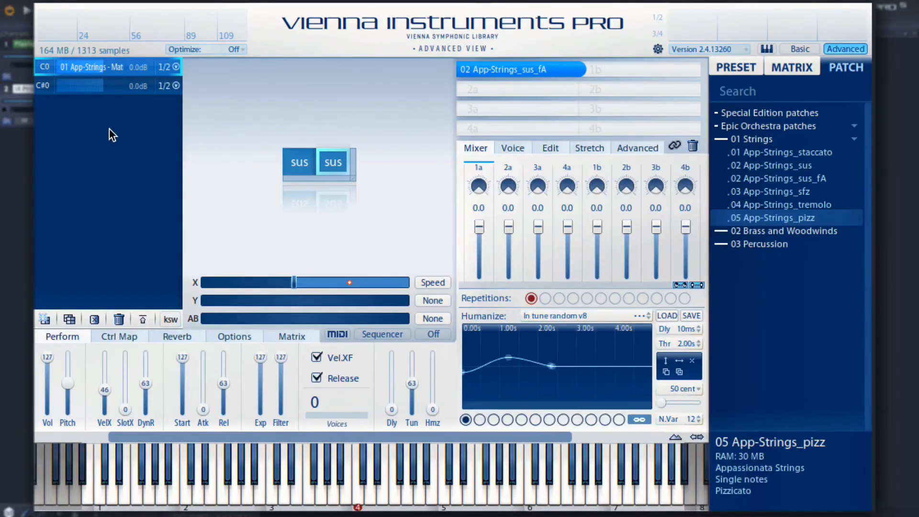
Load the Finding tune humanize preset "In tune random v7" on the staccato and pizzicato cells of the C#0 matrix
{"action": "left_click", "coordinate": [90, 85]}
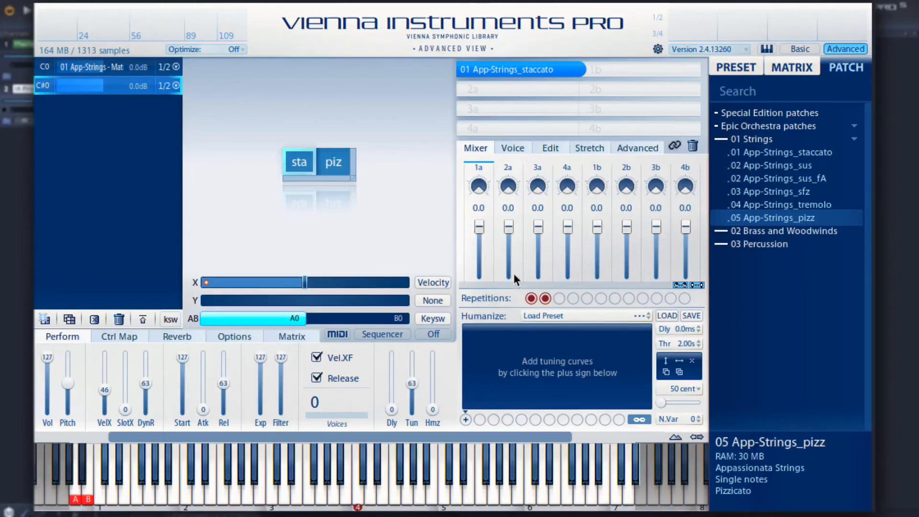
{"action": "left_click", "coordinate": [546, 315]}
{"action": "mouse_move", "coordinate": [624, 335]}
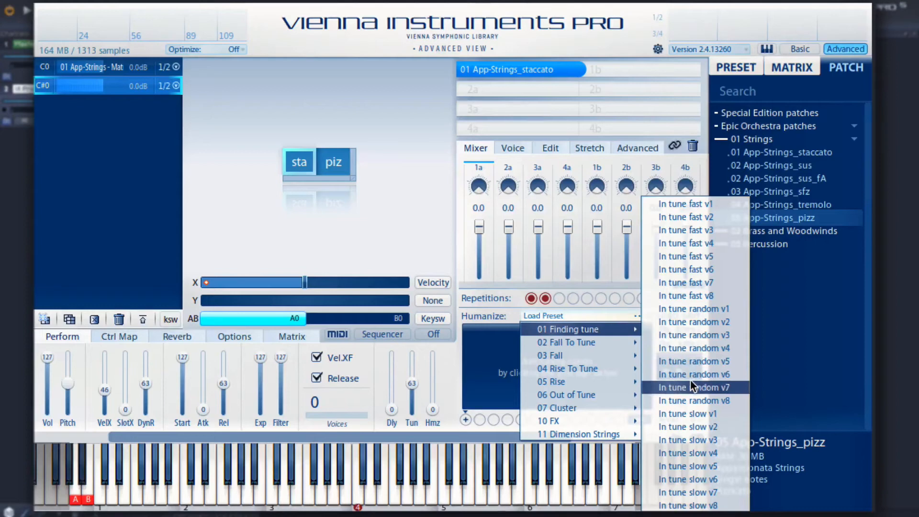
{"action": "left_click", "coordinate": [691, 387]}
{"action": "left_click", "coordinate": [333, 162]}
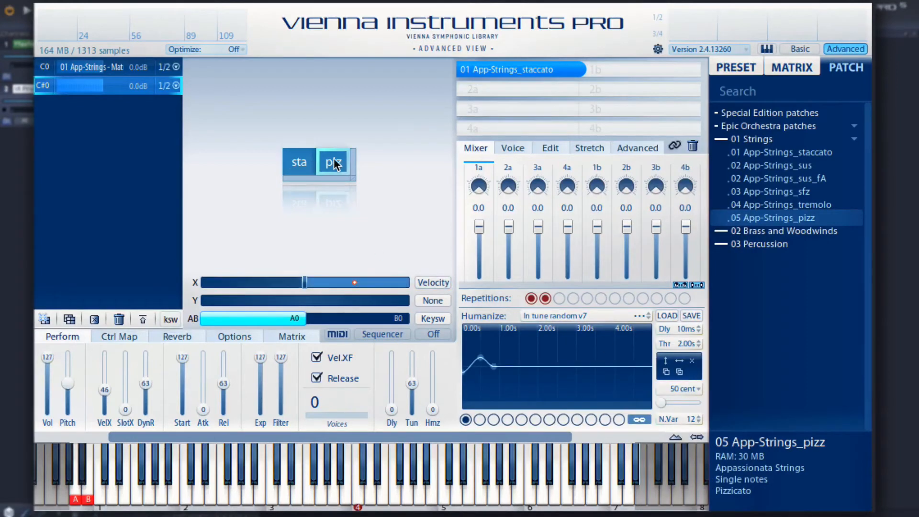
{"action": "left_click", "coordinate": [559, 316]}
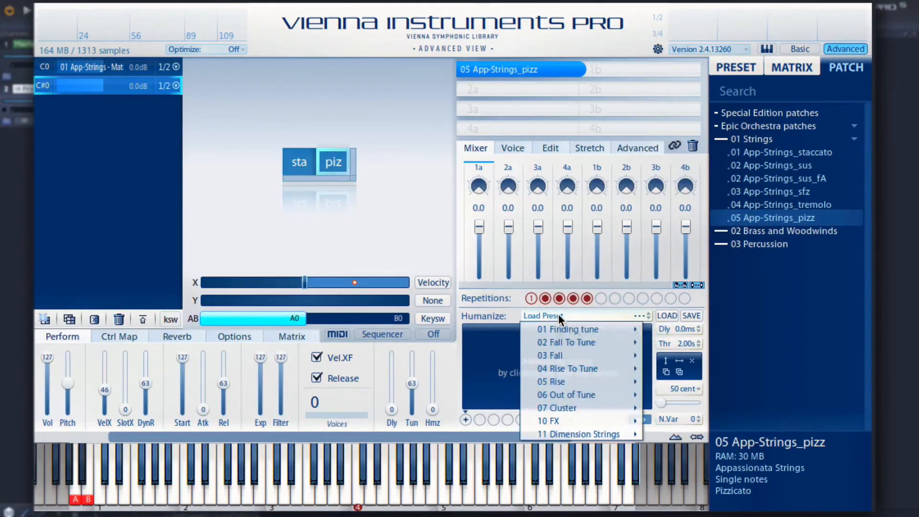
{"action": "mouse_move", "coordinate": [567, 329]}
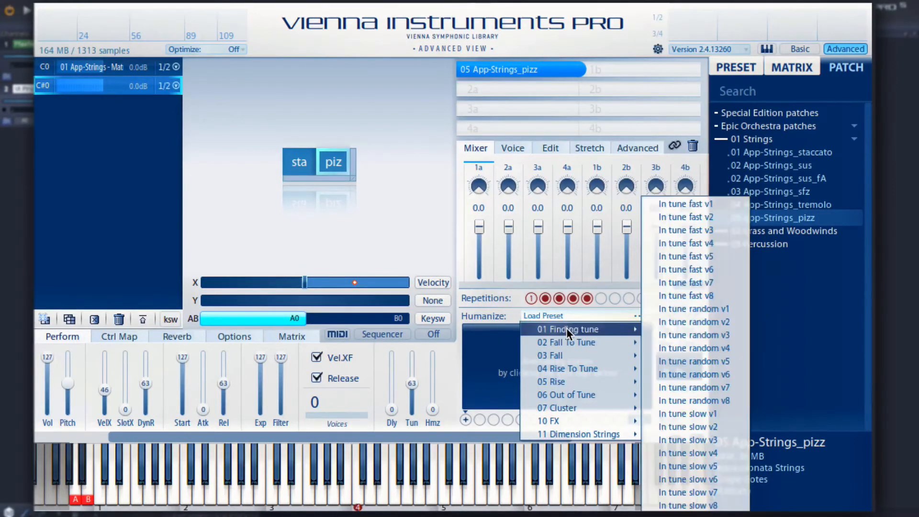
{"action": "left_click", "coordinate": [696, 389]}
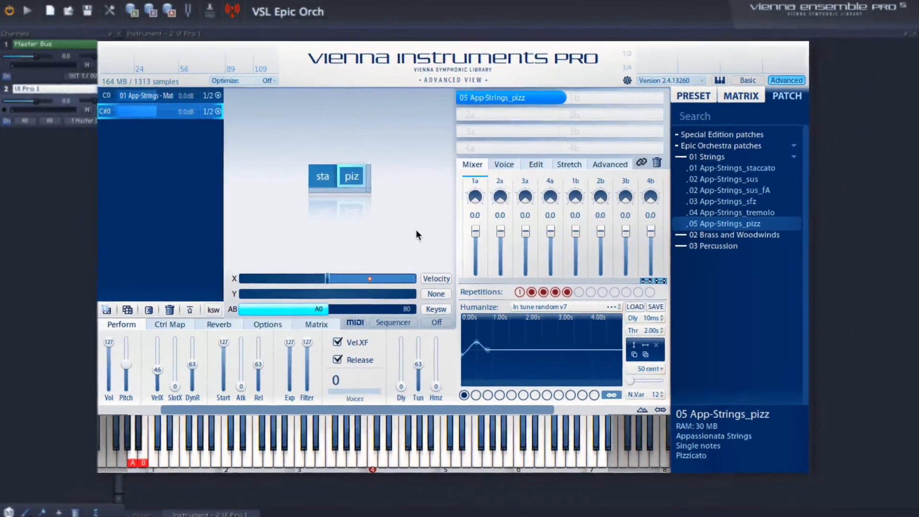
Start playback in Pro Tools, return to Vienna Instruments Pro and raise the C#0 matrix's humanize amount to 95
{"action": "key", "text": "super+Tab"}
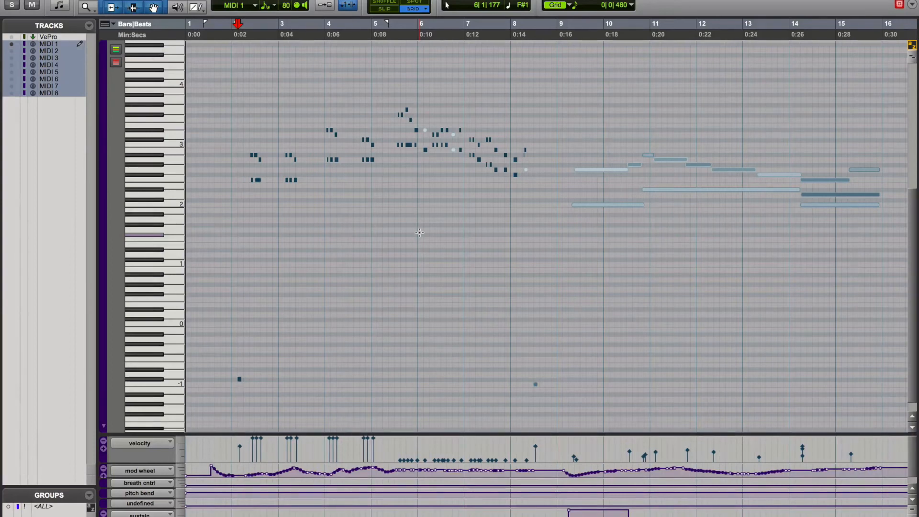
{"action": "key", "text": "space"}
{"action": "key", "text": "super+Tab"}
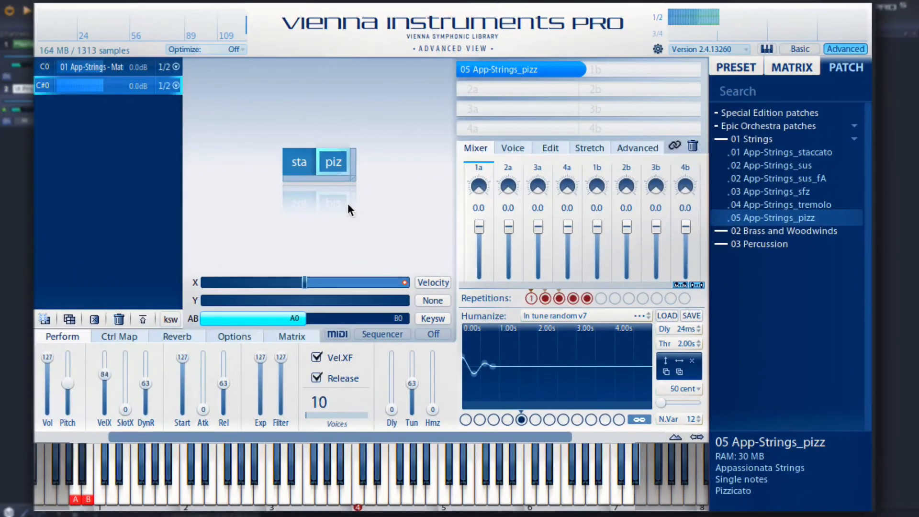
{"action": "left_click", "coordinate": [299, 164]}
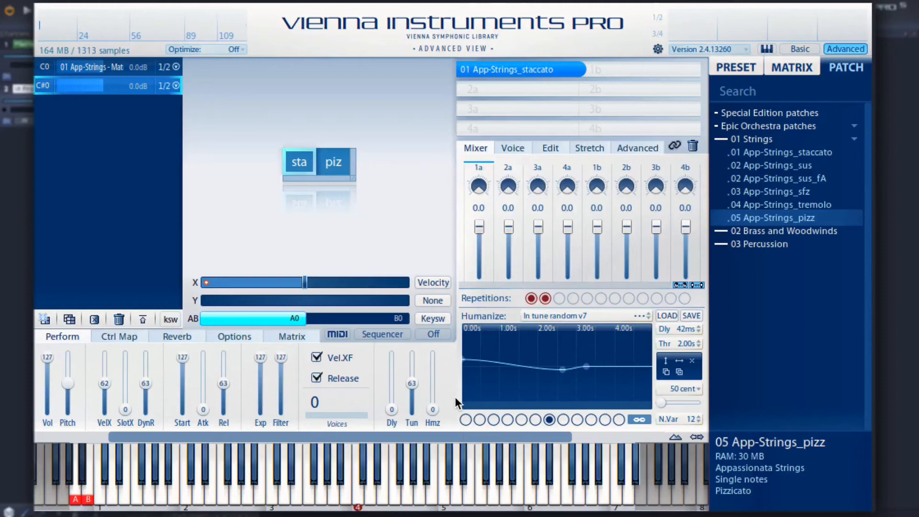
{"action": "left_click_drag", "start_coordinate": [430, 407], "coordinate": [432, 387]}
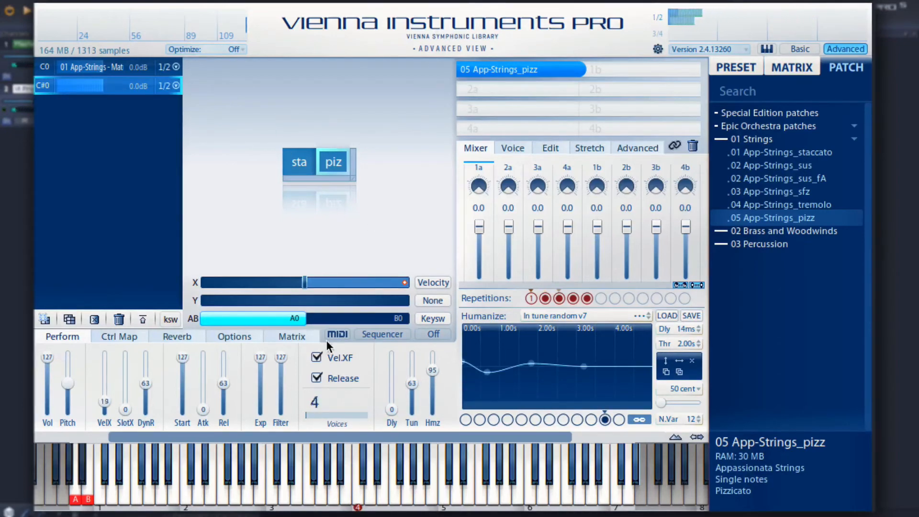
Lower the Algo reverb's dry/wet to 28
{"action": "left_click", "coordinate": [187, 335]}
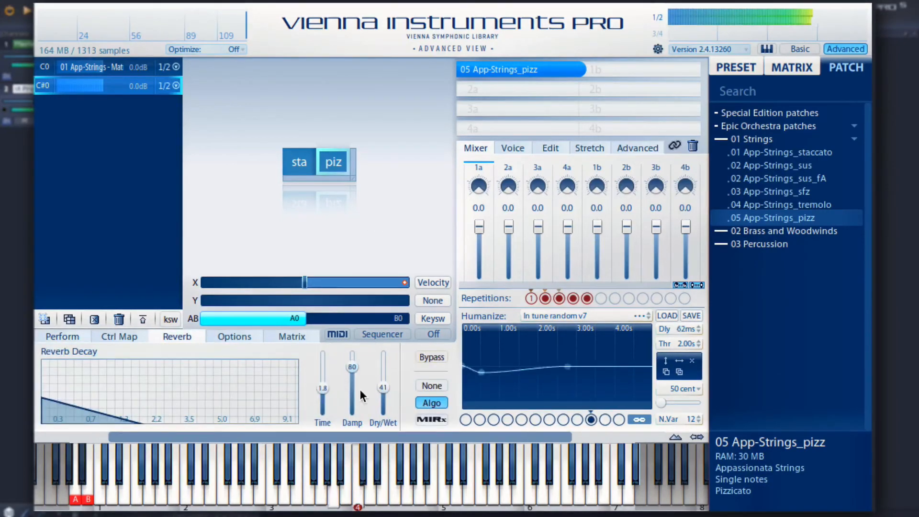
{"action": "left_click_drag", "start_coordinate": [379, 389], "coordinate": [381, 395]}
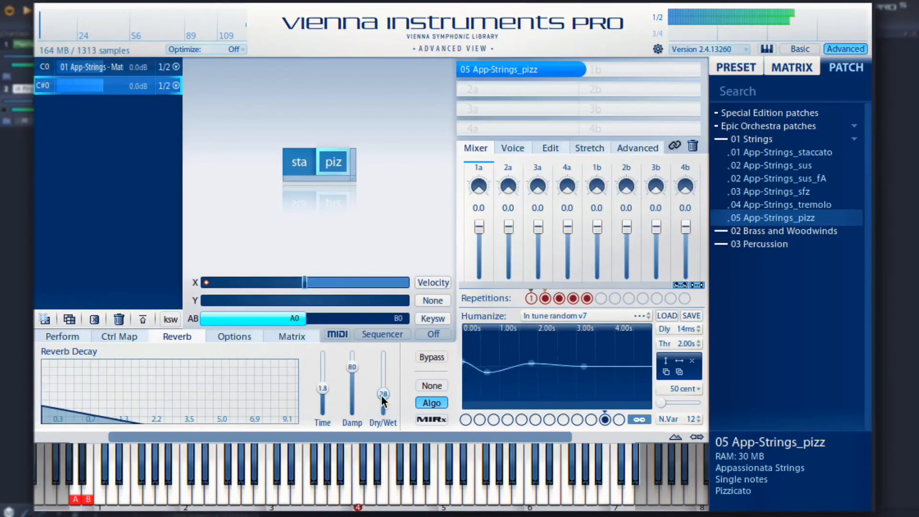
Raise the Delay humanize scaler of the 01 App-Strings matrix to 55 in its performance controls
{"action": "left_click", "coordinate": [72, 333]}
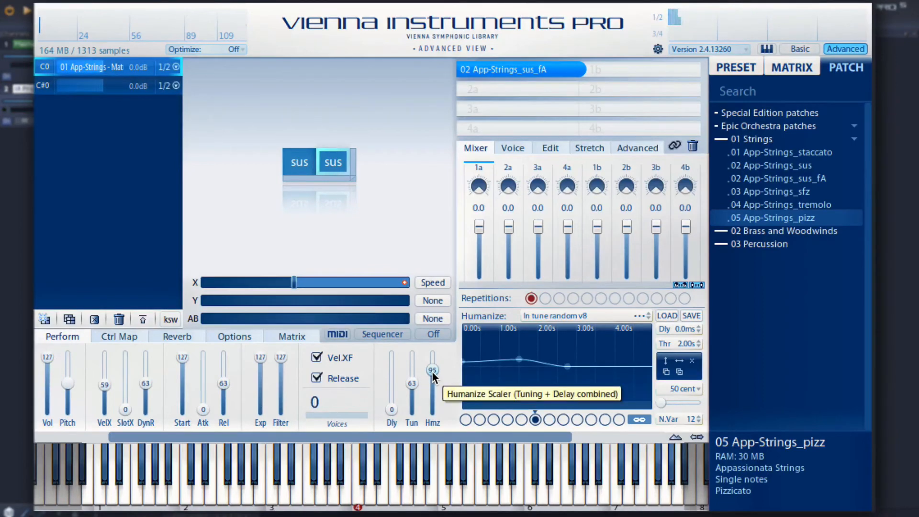
{"action": "left_click_drag", "start_coordinate": [393, 403], "coordinate": [394, 382]}
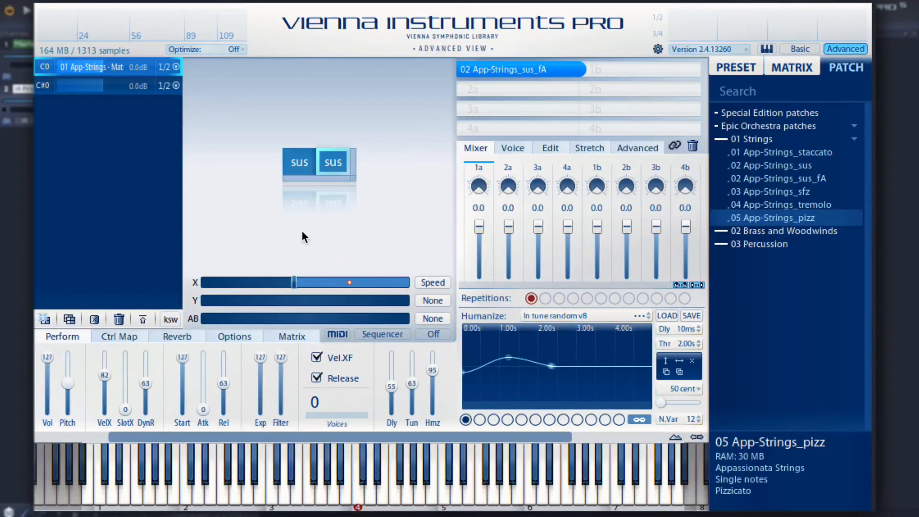
Add the 04 App-Strings_tremolo patch to slot 1b of the first sustain cell in the 01 App-Strings matrix
{"action": "left_click", "coordinate": [297, 166]}
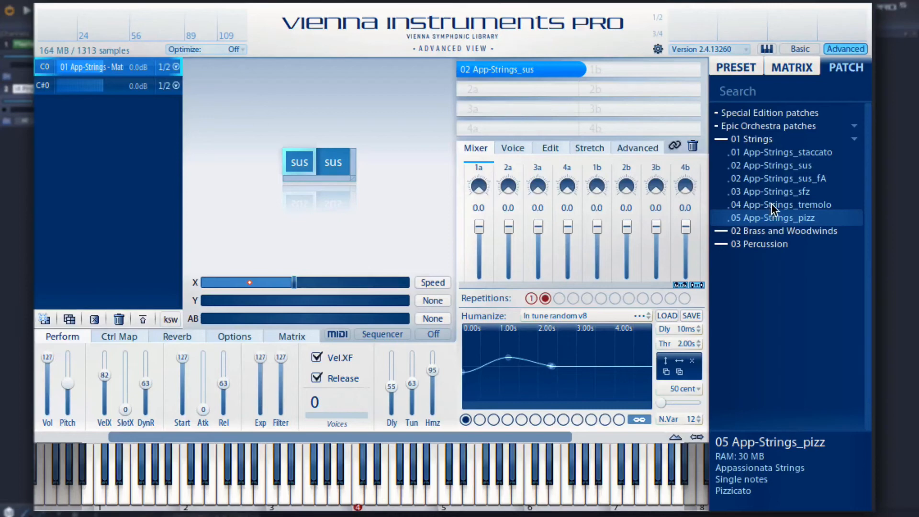
{"action": "left_click_drag", "start_coordinate": [770, 203], "coordinate": [651, 71]}
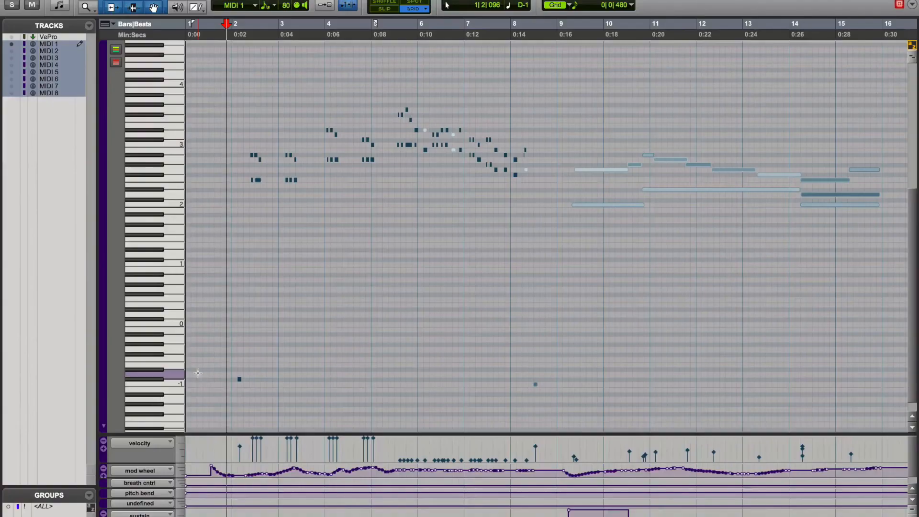
Play the Pro Tools sequence from just after bar 8 and try the Slot XF crossfade in Vienna Instruments Pro
{"action": "left_click", "coordinate": [527, 29]}
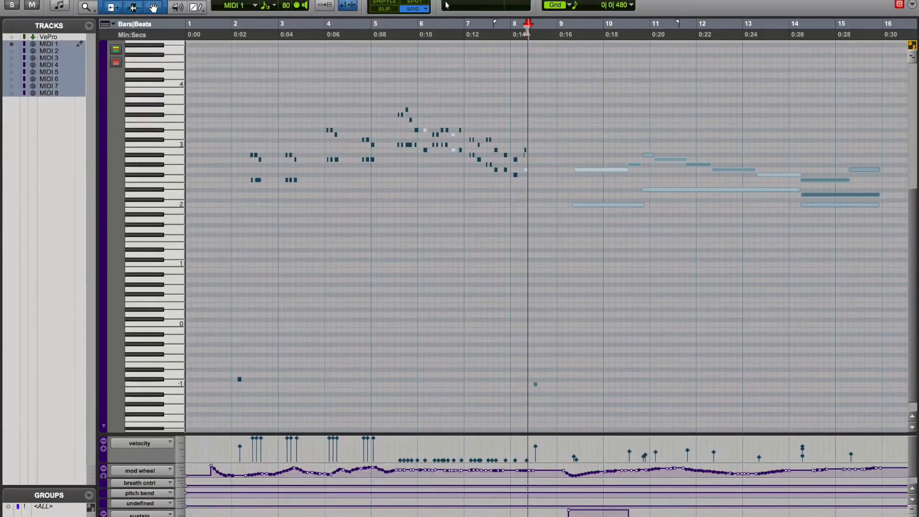
{"action": "key", "text": "space"}
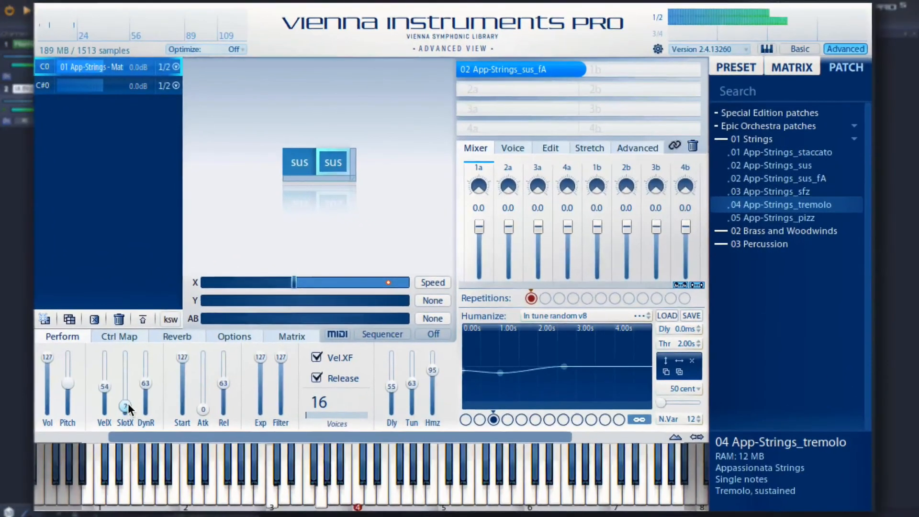
{"action": "mouse_move", "coordinate": [128, 403]}
{"action": "left_mouse_down"}
{"action": "mouse_move", "coordinate": [124, 360]}
{"action": "mouse_move", "coordinate": [127, 406]}
{"action": "left_mouse_up"}
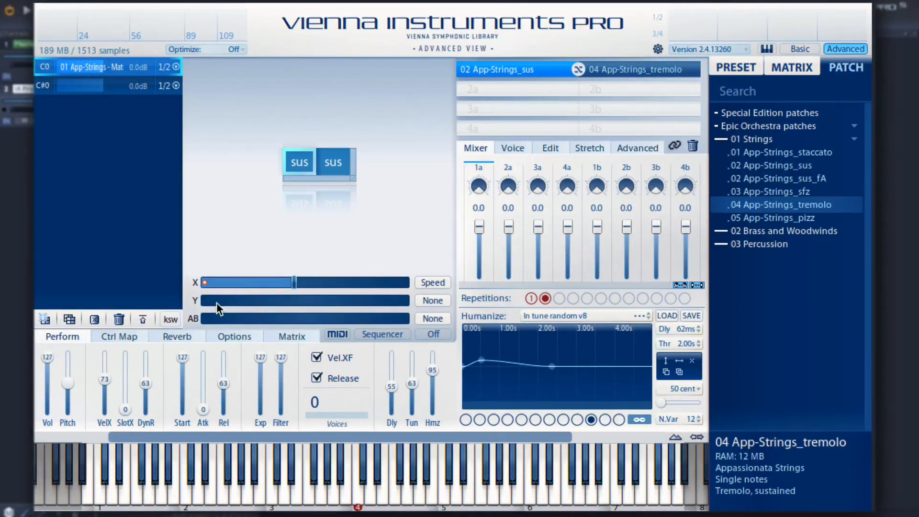
Select Slot XF in the controller map, compare it with Velocity XF, and assign CC1 as its source using Learn
{"action": "mouse_move", "coordinate": [240, 282]}
{"action": "left_click", "coordinate": [124, 337]}
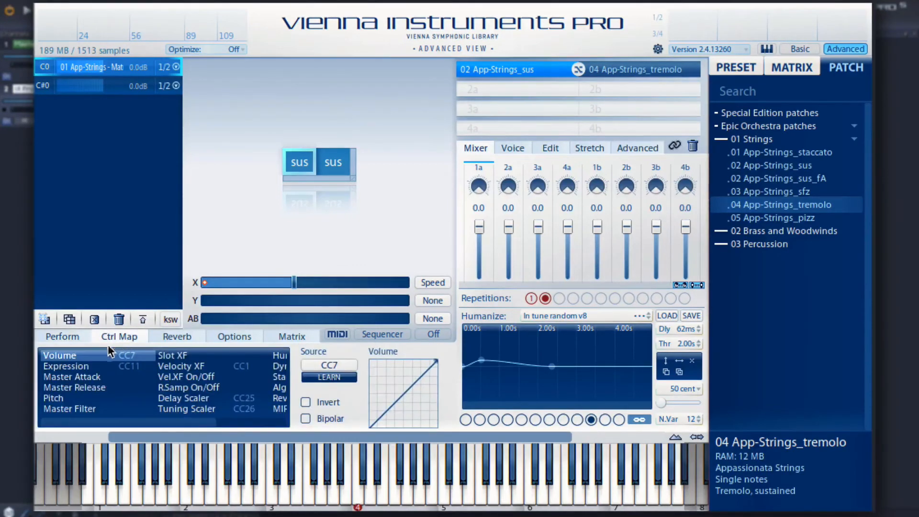
{"action": "left_click", "coordinate": [172, 355]}
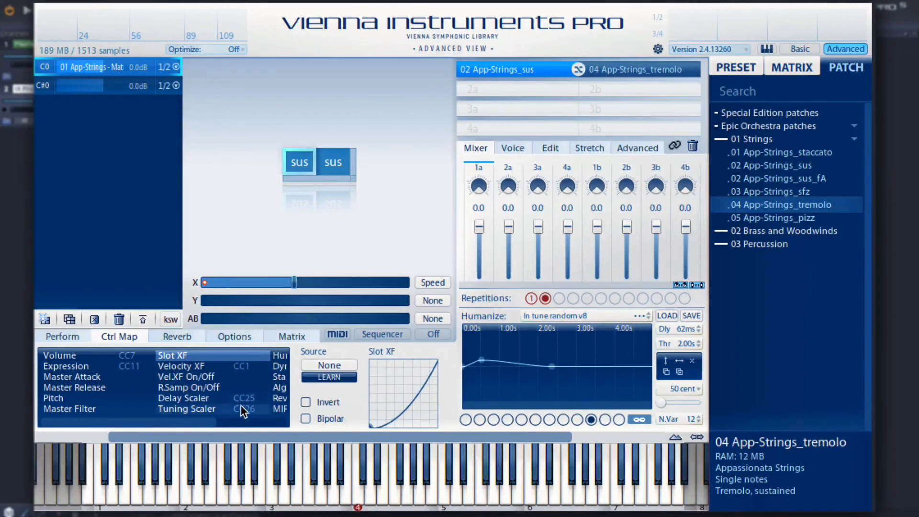
{"action": "left_click_drag", "start_coordinate": [202, 420], "coordinate": [173, 412]}
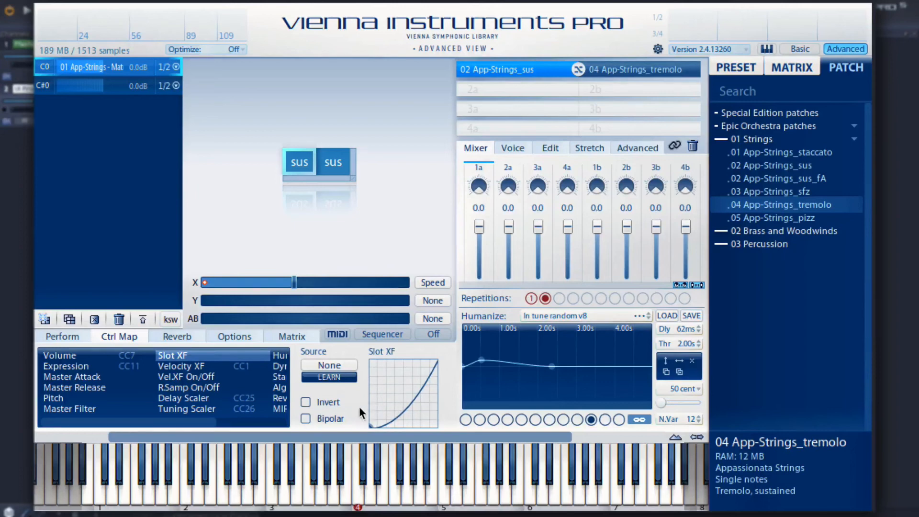
{"action": "left_click", "coordinate": [186, 368]}
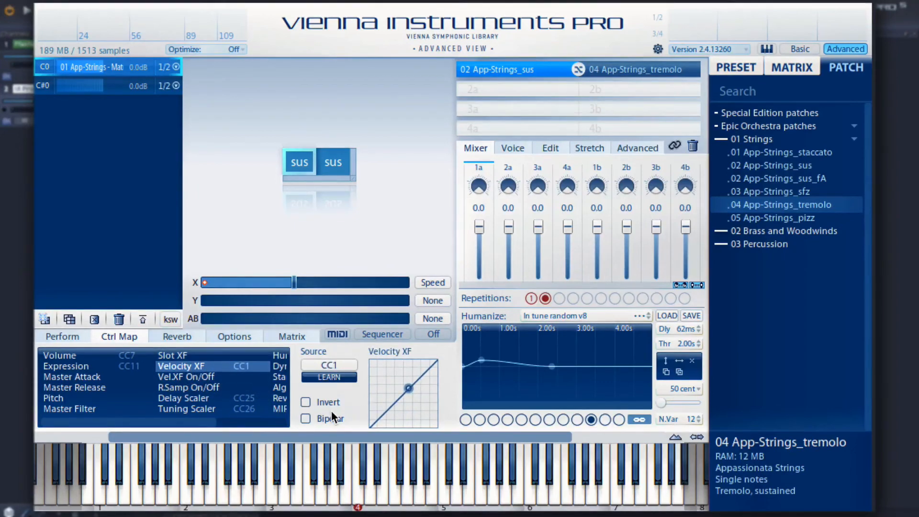
{"action": "left_click", "coordinate": [177, 355]}
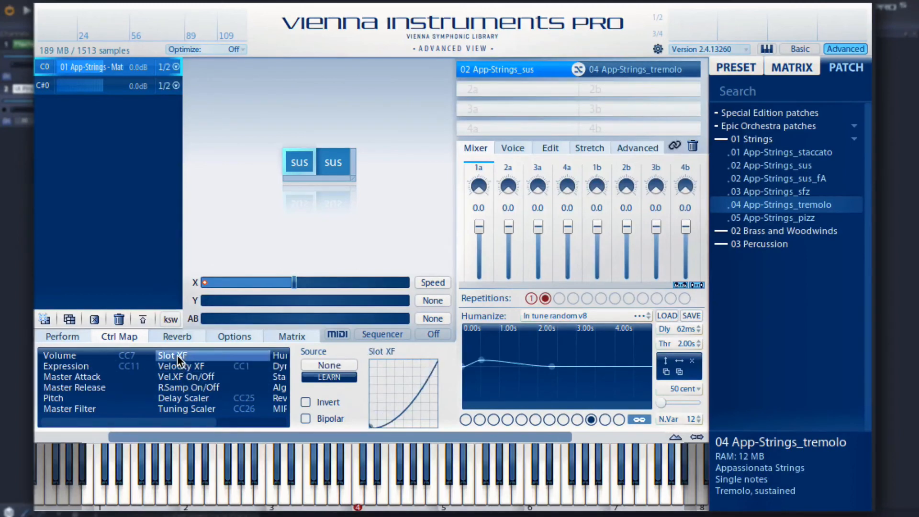
{"action": "left_click", "coordinate": [325, 380]}
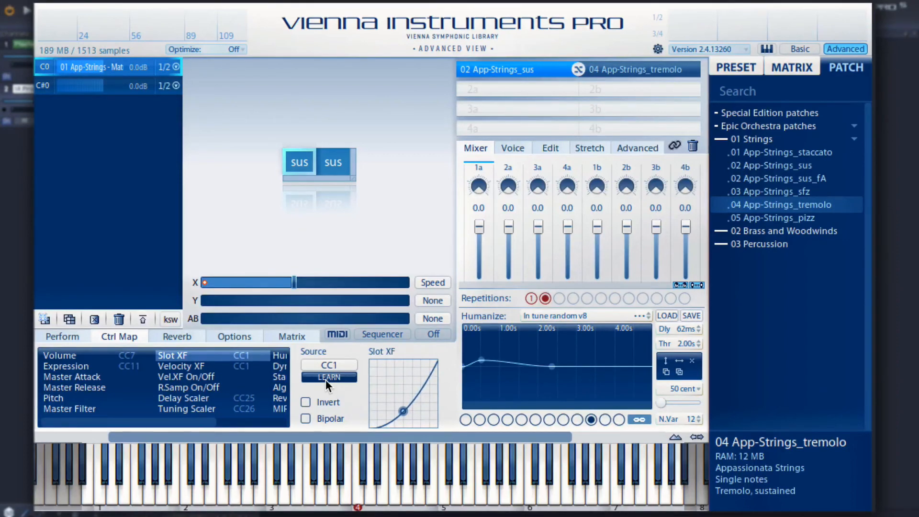
Change the Slot XF source to controller CC2
{"action": "left_click", "coordinate": [337, 365]}
{"action": "mouse_move", "coordinate": [342, 376]}
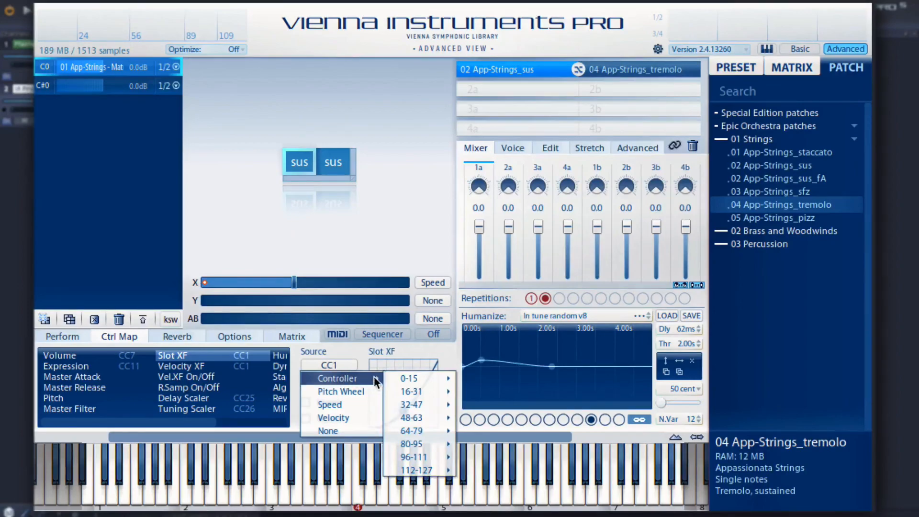
{"action": "mouse_move", "coordinate": [423, 378]}
{"action": "left_click", "coordinate": [481, 336]}
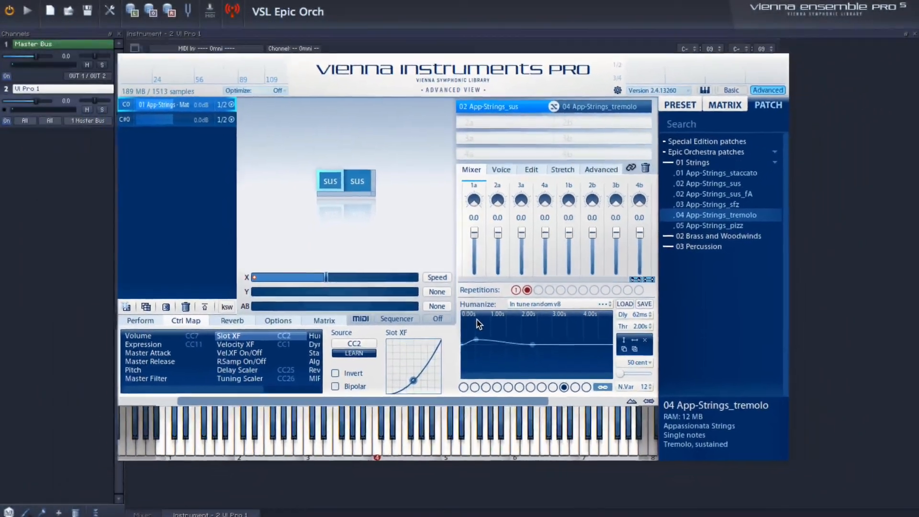
Switch to Pro Tools and examine the breath controller lane beneath the mod wheel automation of MIDI 1
{"action": "key", "text": "super+Tab"}
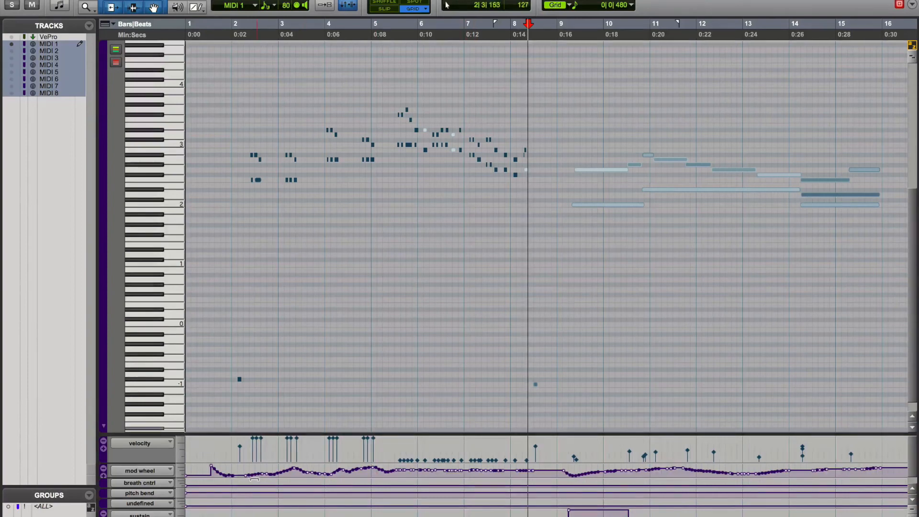
{"action": "left_click_drag", "start_coordinate": [154, 488], "coordinate": [154, 500]}
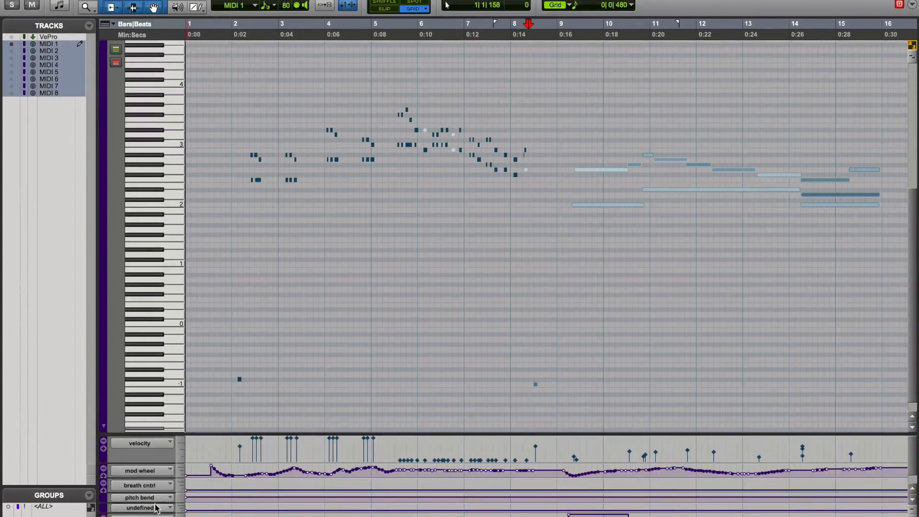
{"action": "scroll", "coordinate": [413, 505], "scroll_direction": "down", "scroll_amount": 3}
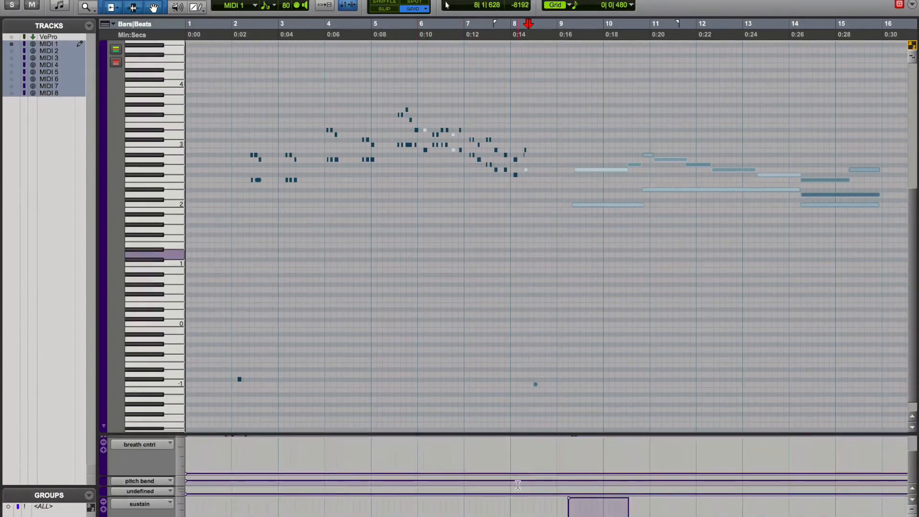
{"action": "scroll", "coordinate": [518, 485], "scroll_direction": "up", "scroll_amount": 3}
{"action": "mouse_move", "coordinate": [571, 514]}
{"action": "left_mouse_down"}
{"action": "mouse_move", "coordinate": [619, 499]}
{"action": "mouse_move", "coordinate": [672, 506]}
{"action": "mouse_move", "coordinate": [711, 497]}
{"action": "mouse_move", "coordinate": [766, 514]}
{"action": "left_mouse_up"}
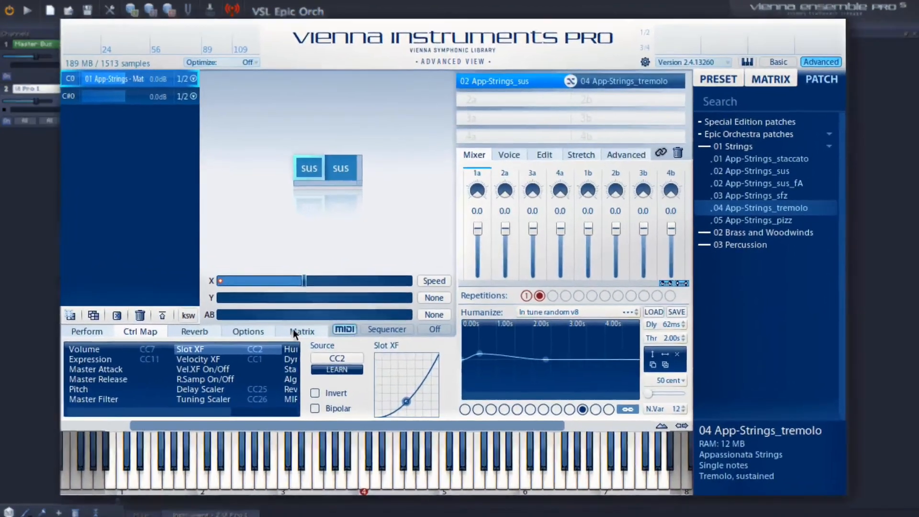
Back in Vienna Instruments Pro, add 04 App-Strings_tremolo to slot 1b of the second sustain cell
{"action": "left_click", "coordinate": [336, 175]}
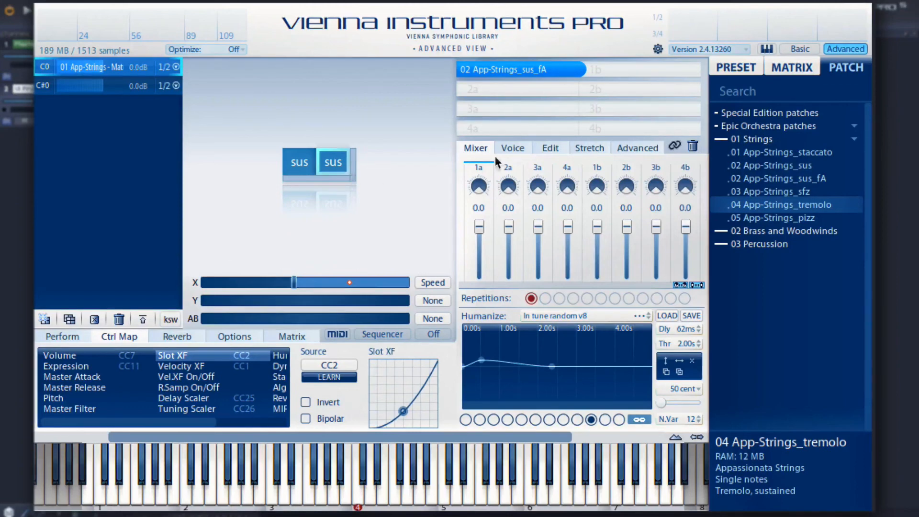
{"action": "left_click_drag", "start_coordinate": [780, 205], "coordinate": [658, 67]}
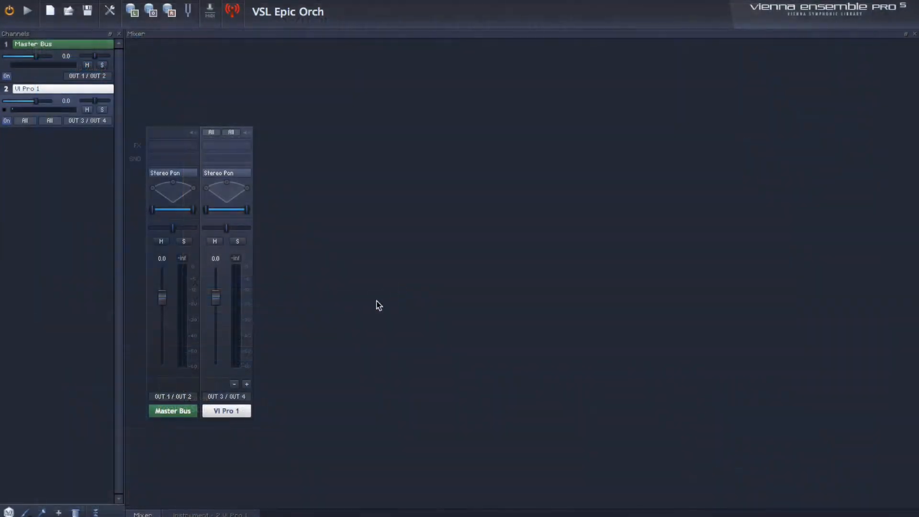
Set the VI Pro 1 mixer channel's MIDI input port to 1 and its MIDI channel to 1
{"action": "left_click", "coordinate": [213, 132]}
{"action": "left_click", "coordinate": [230, 159]}
{"action": "left_click", "coordinate": [234, 133]}
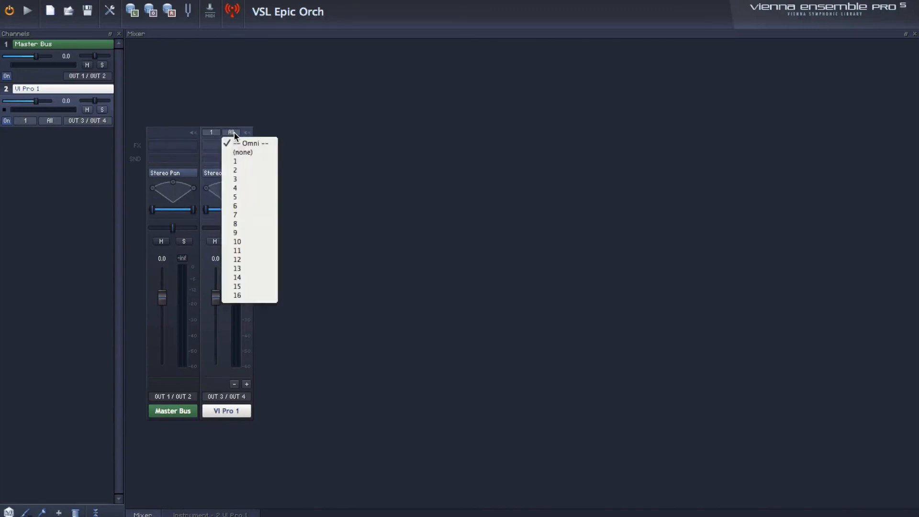
{"action": "left_click", "coordinate": [242, 162]}
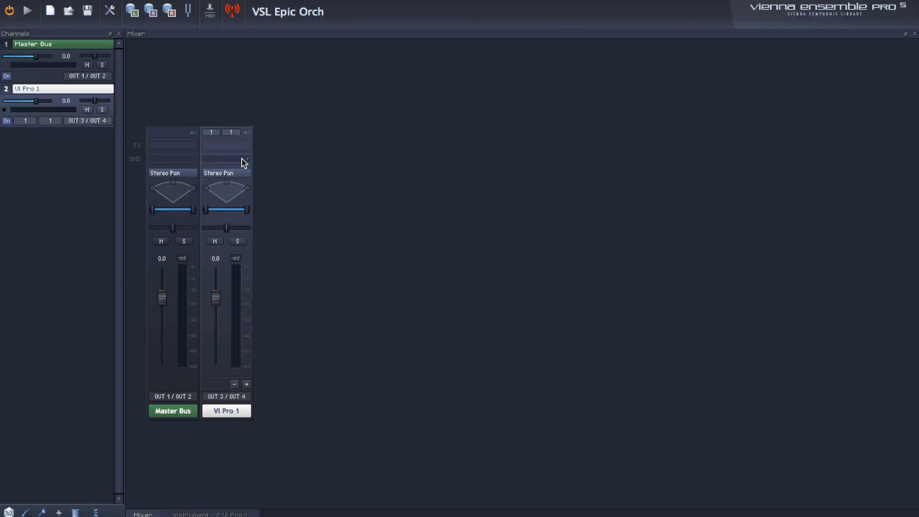
Add four more Vienna Instruments Pro instances and show all the channels in the mixer
{"action": "left_click", "coordinate": [8, 511]}
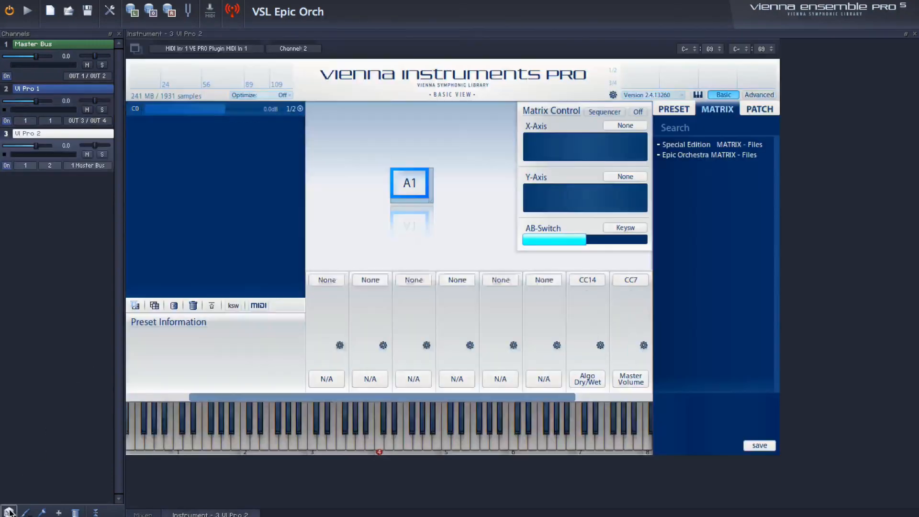
{"action": "left_click", "coordinate": [9, 511]}
{"action": "left_click", "coordinate": [9, 511]}
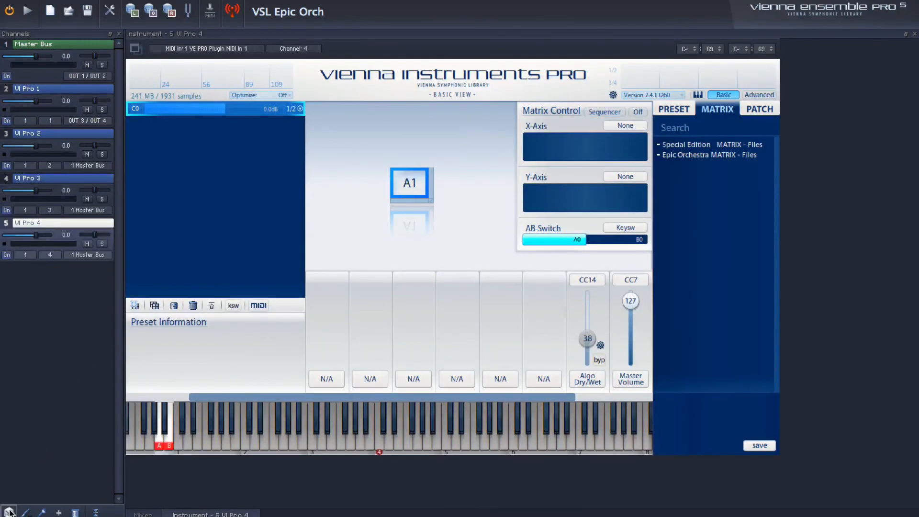
{"action": "left_click", "coordinate": [8, 511]}
{"action": "left_click", "coordinate": [142, 514]}
{"action": "left_click_drag", "start_coordinate": [472, 461], "coordinate": [213, 379]}
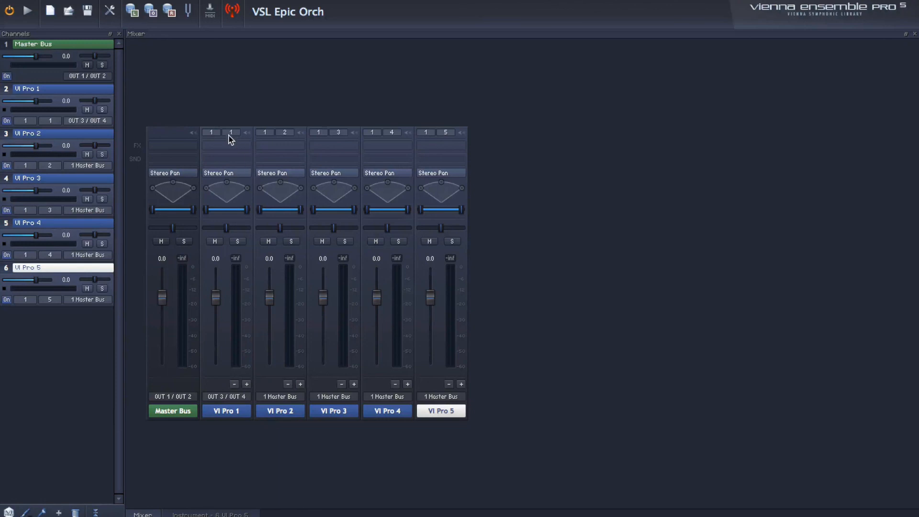